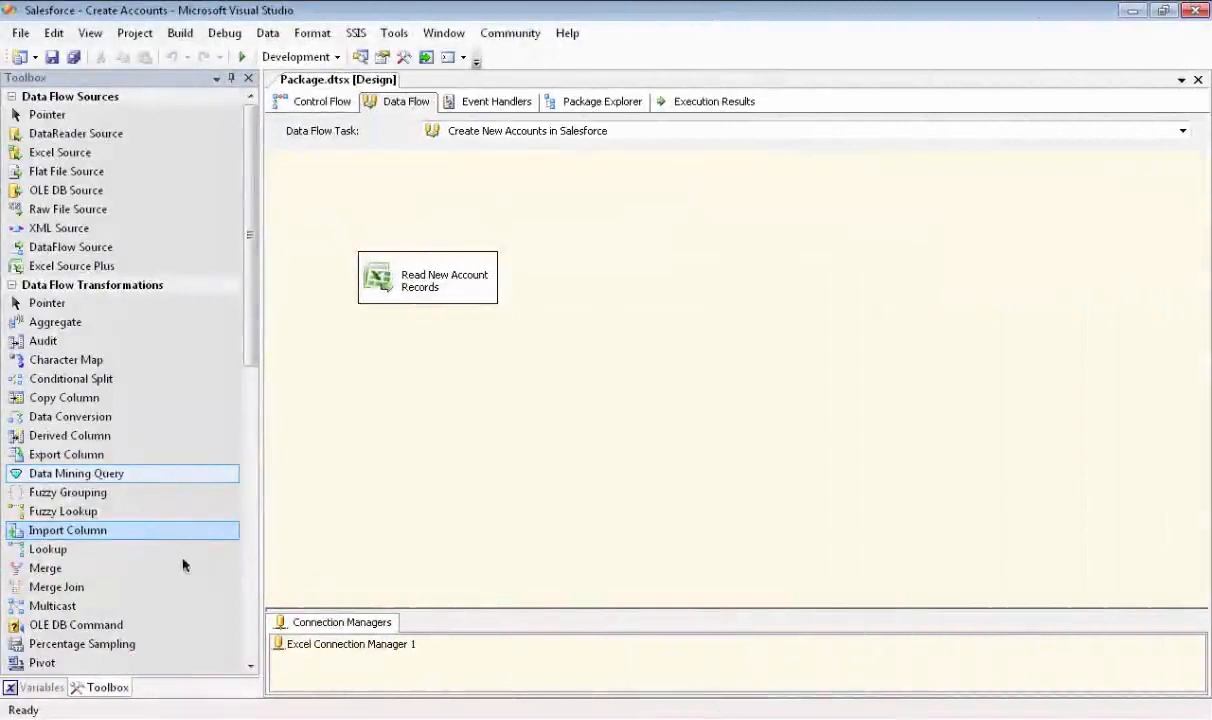
Add the Salesforce Destination component from the SSIS data flow items to the toolbox
{"action": "right_click", "coordinate": [184, 566]}
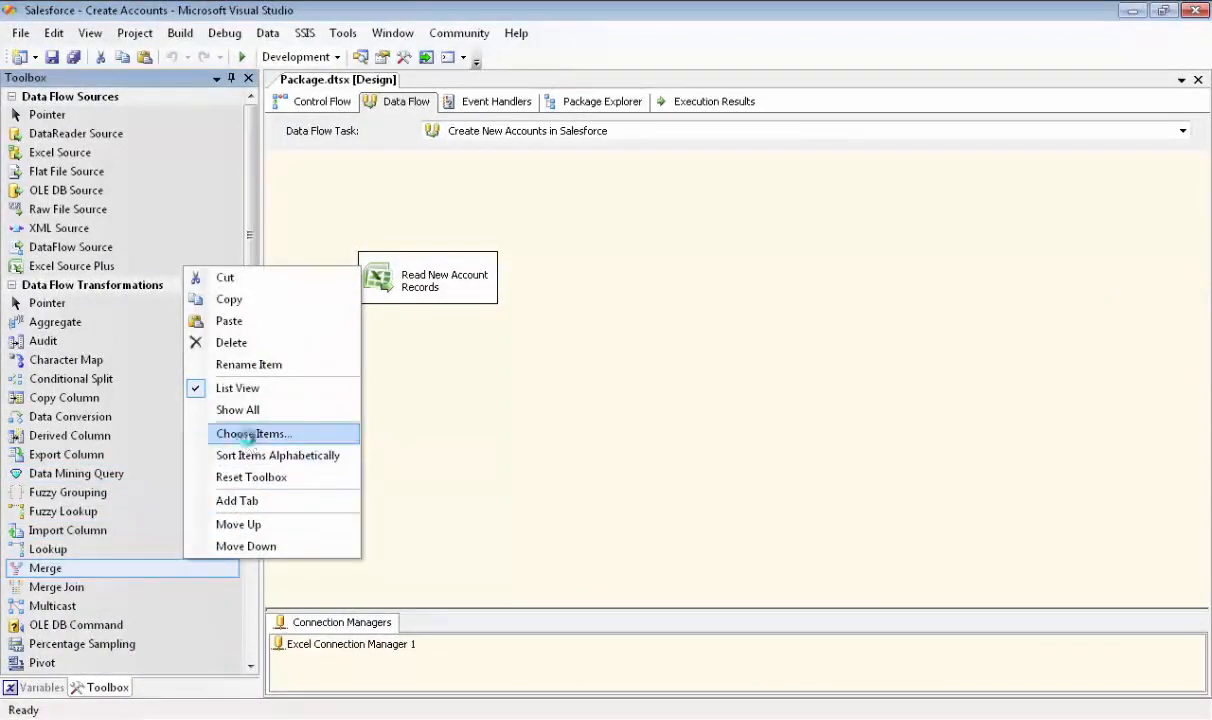
{"action": "left_click", "coordinate": [240, 434]}
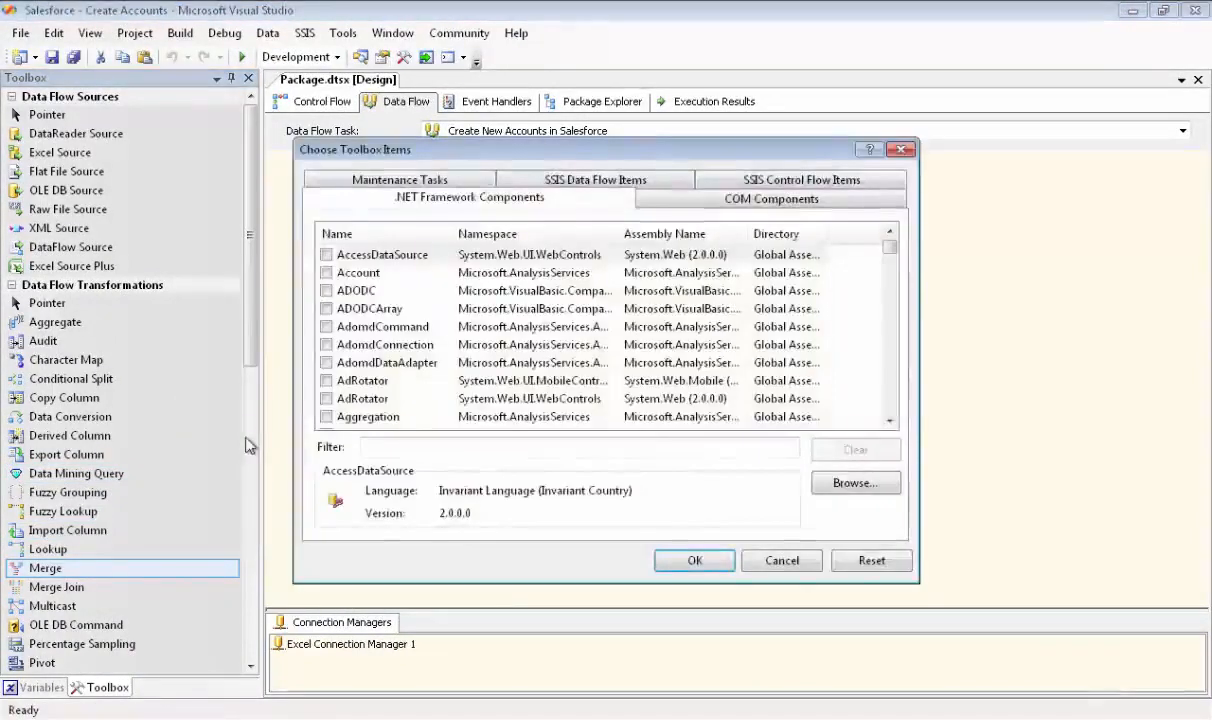
{"action": "left_click", "coordinate": [536, 181]}
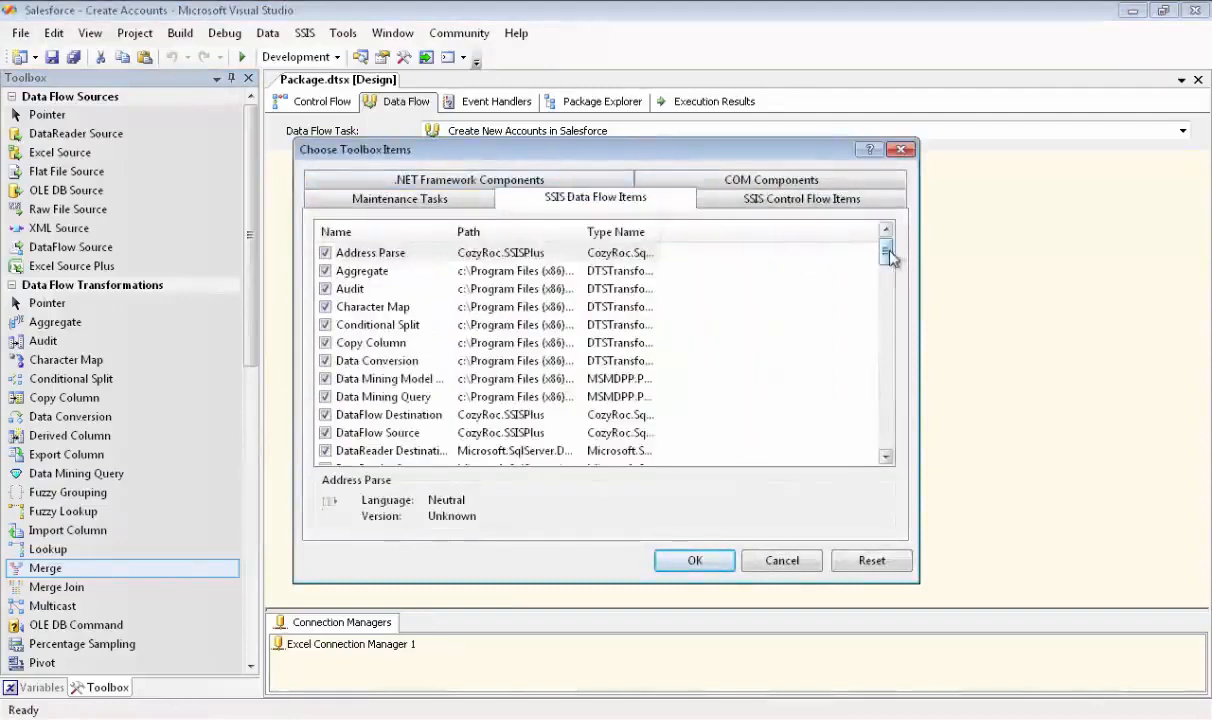
{"action": "left_click_drag", "start_coordinate": [887, 252], "coordinate": [896, 403]}
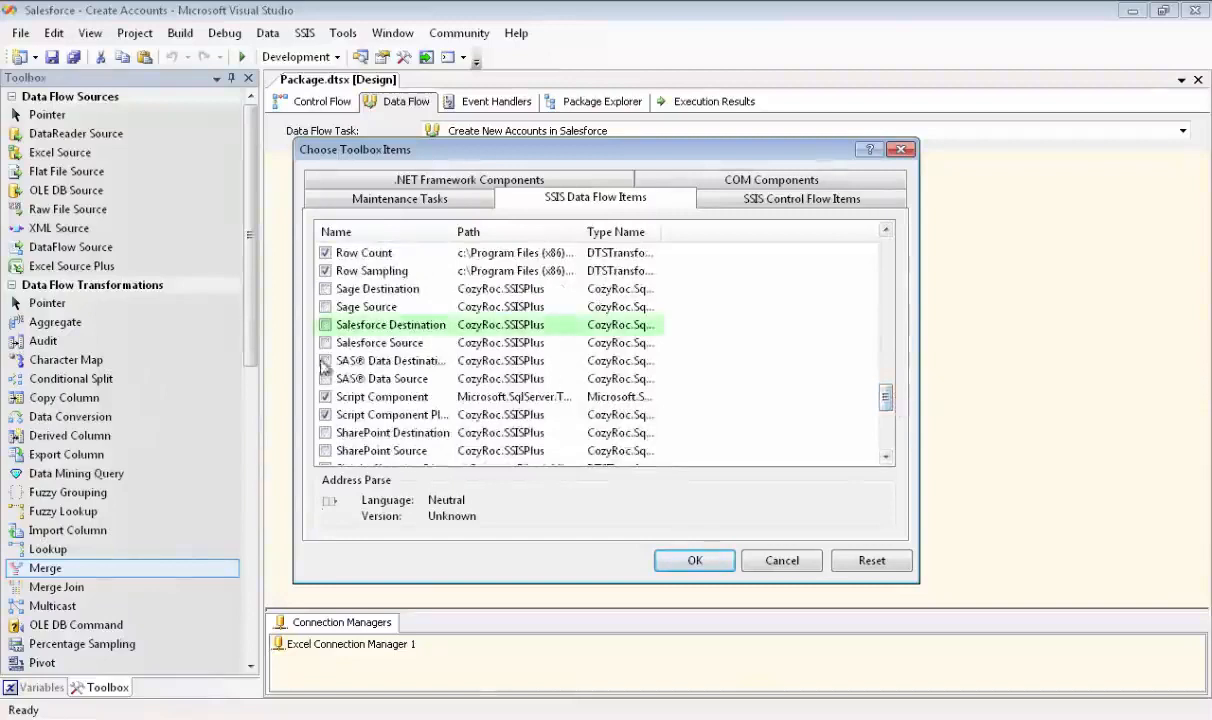
{"action": "left_click", "coordinate": [324, 325]}
{"action": "left_click", "coordinate": [695, 560]}
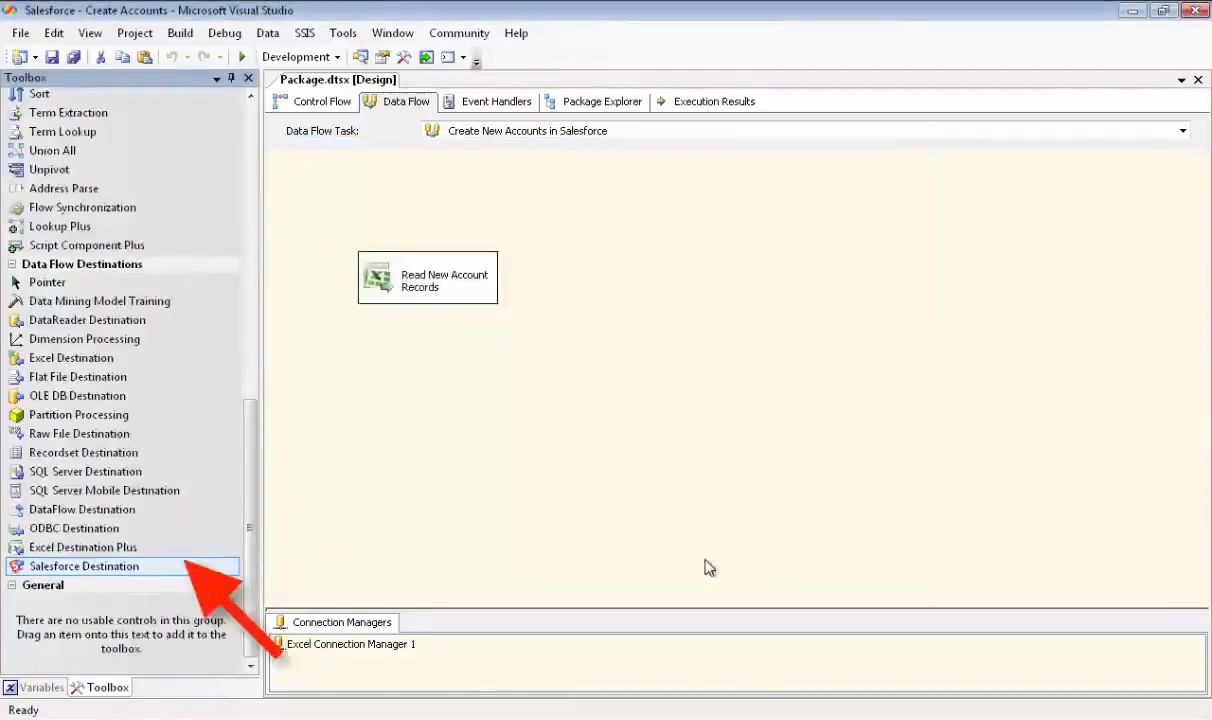
Add a new connection manager of type SFORCE to the package
{"action": "right_click", "coordinate": [443, 671]}
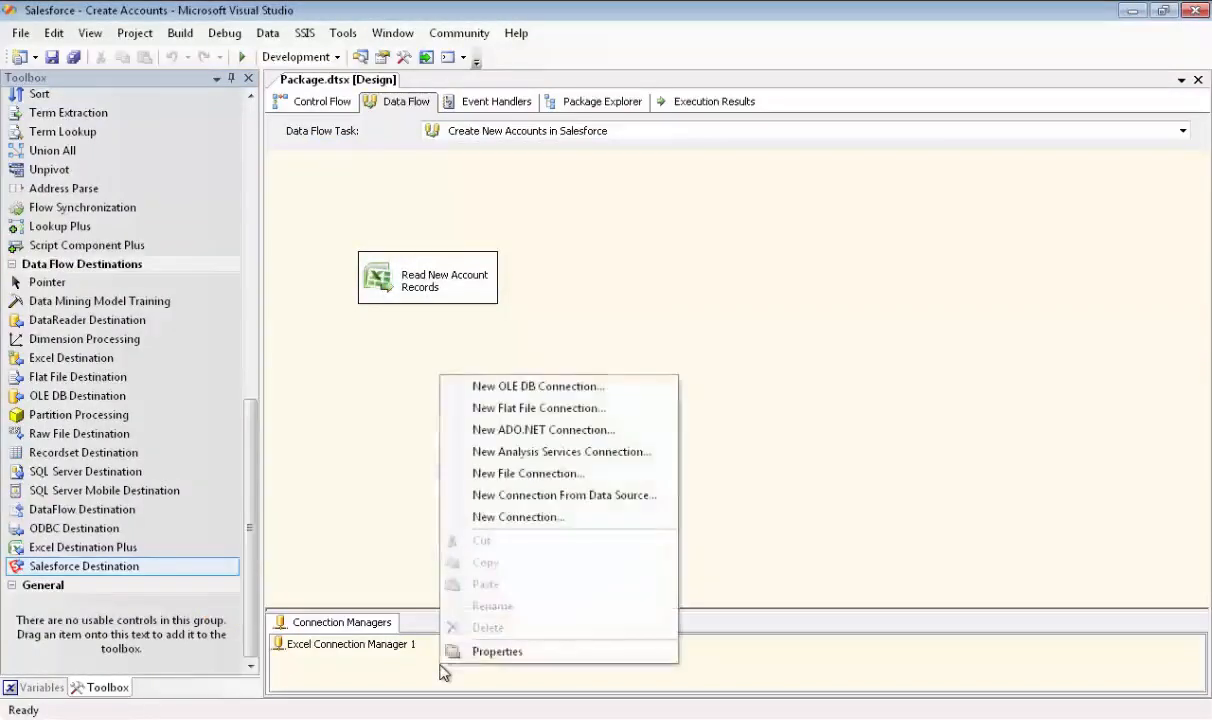
{"action": "left_click", "coordinate": [518, 517]}
{"action": "left_click_drag", "start_coordinate": [827, 312], "coordinate": [839, 438]}
{"action": "left_click", "coordinate": [524, 450]}
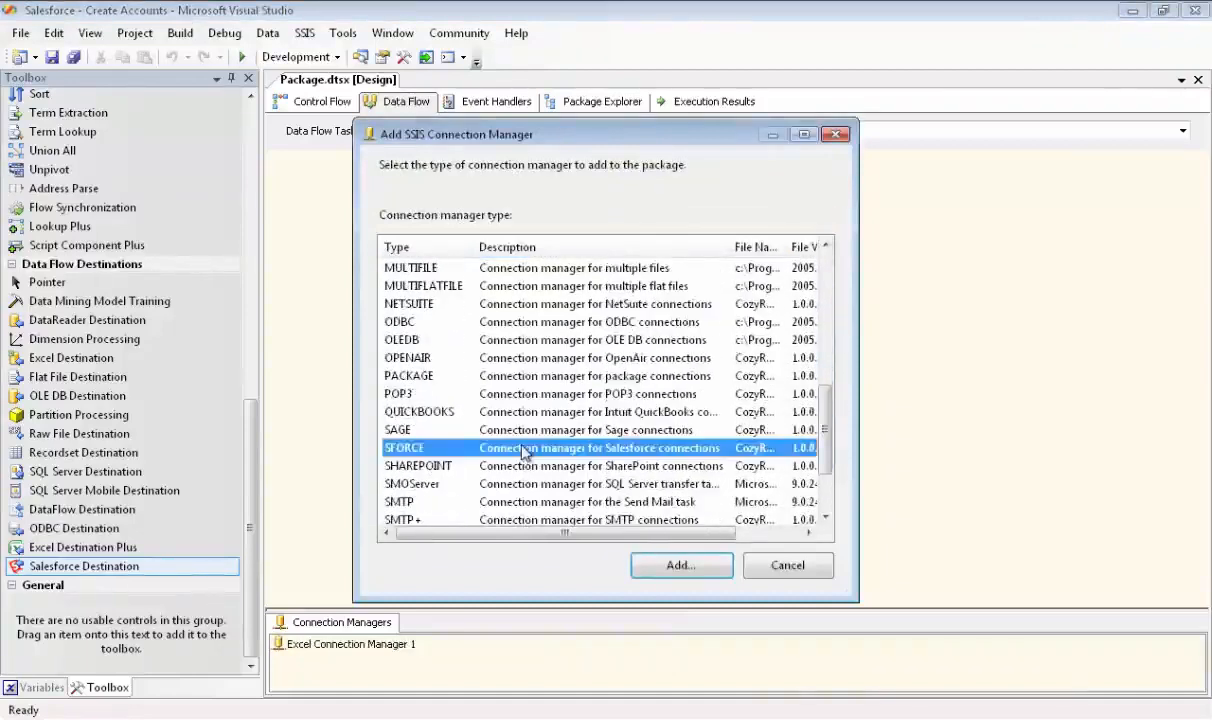
{"action": "left_click", "coordinate": [660, 563]}
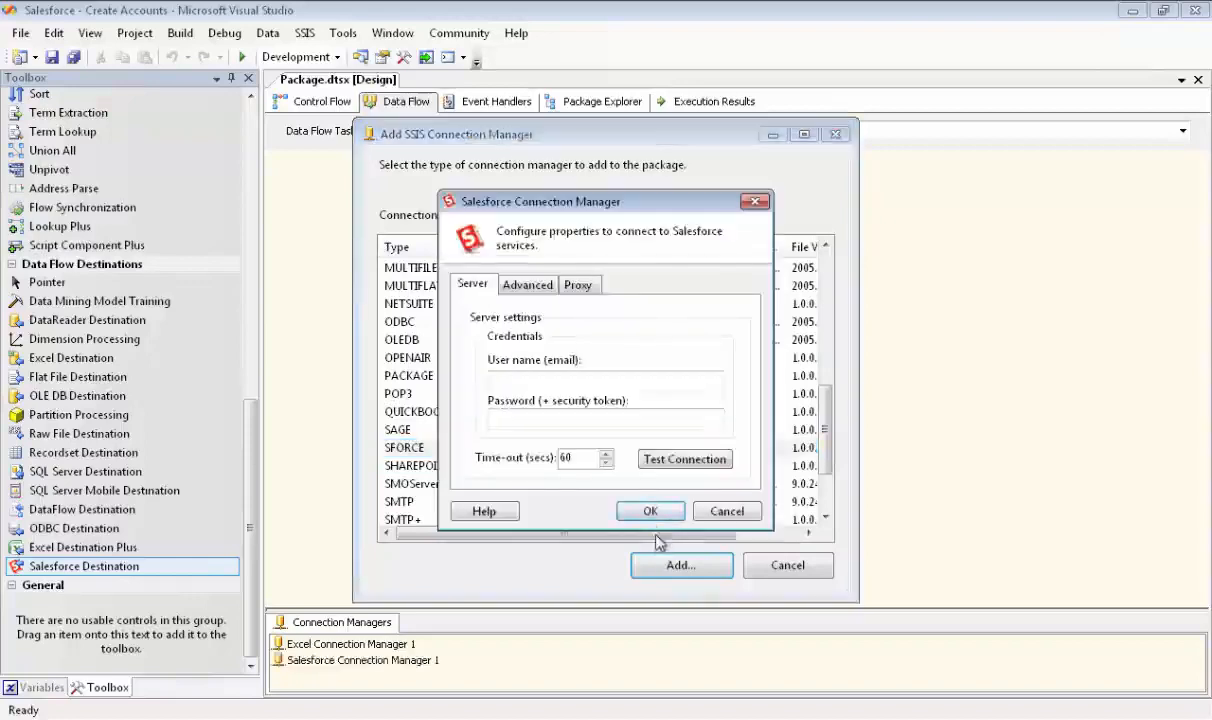
Enter the Salesforce user name e-mail and the password with security token, test the connection, and accept the connection settings
{"action": "left_click", "coordinate": [560, 381]}
{"action": "type", "text": "*******"}
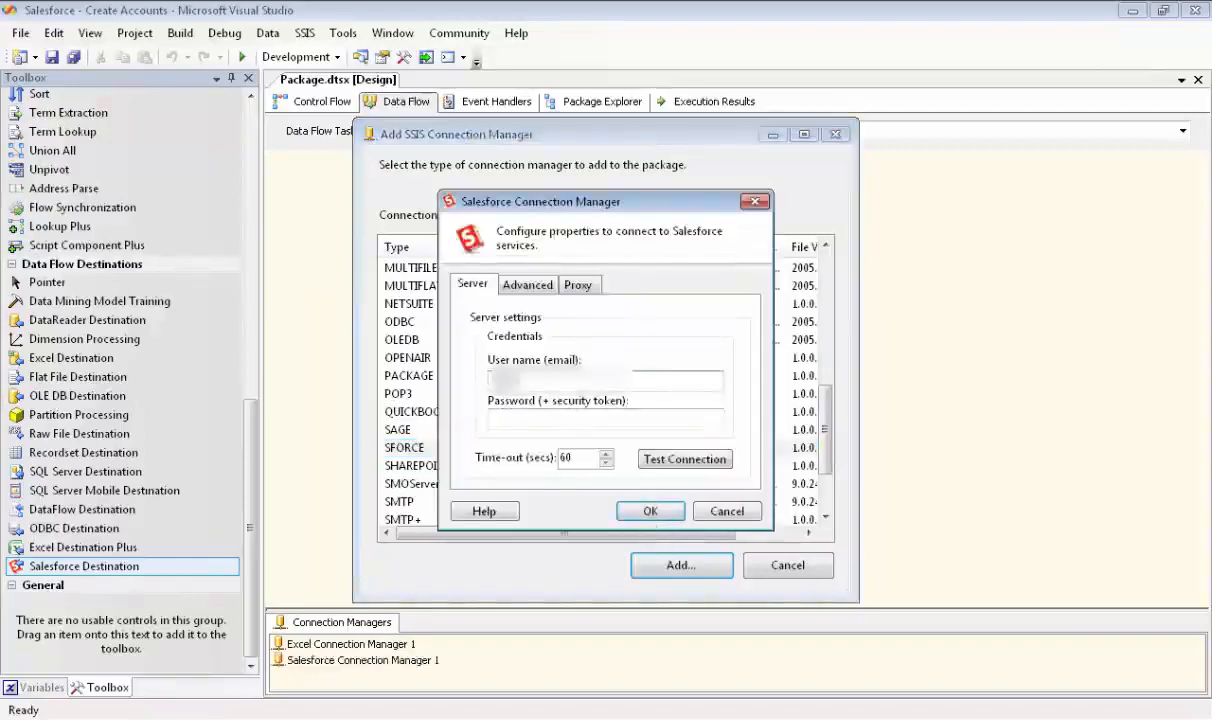
{"action": "type", "text": "*************"}
{"action": "key", "text": "Tab"}
{"action": "key", "text": "ctrl+v"}
{"action": "left_click", "coordinate": [687, 458]}
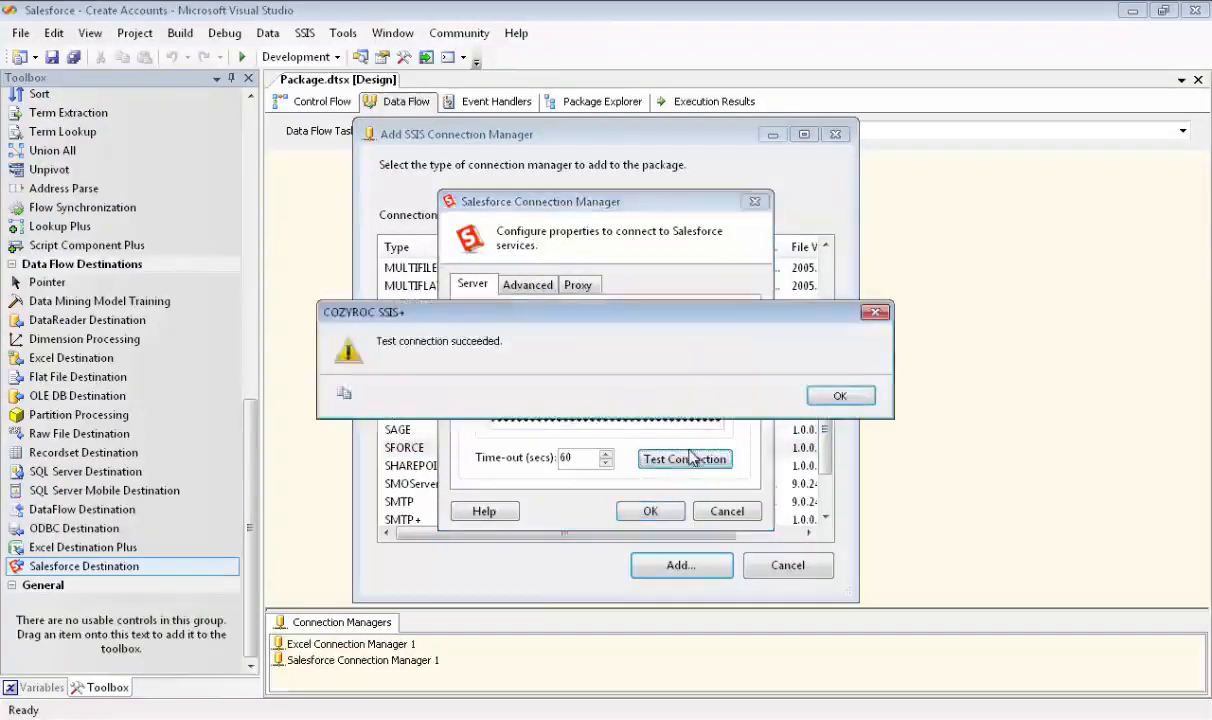
{"action": "left_click", "coordinate": [842, 395]}
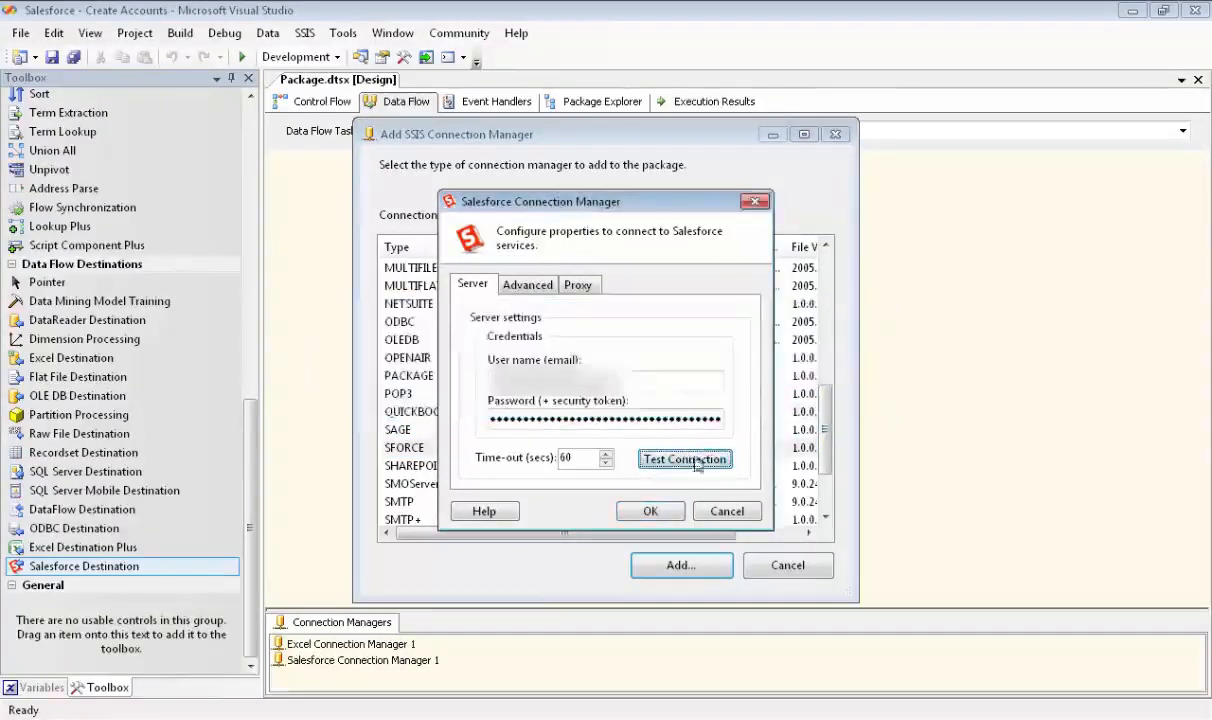
{"action": "left_click", "coordinate": [652, 511]}
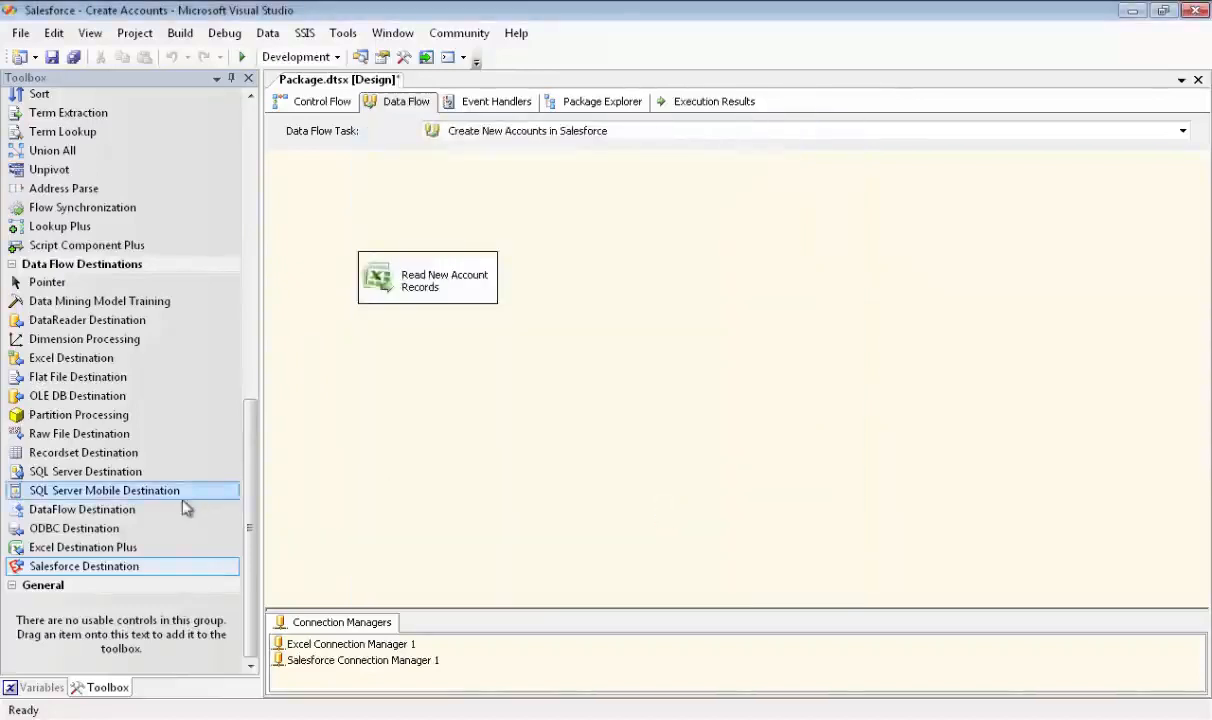
Place a Salesforce Destination below Read New Account Records and link the source's success output to it
{"action": "left_click_drag", "start_coordinate": [90, 570], "coordinate": [362, 350]}
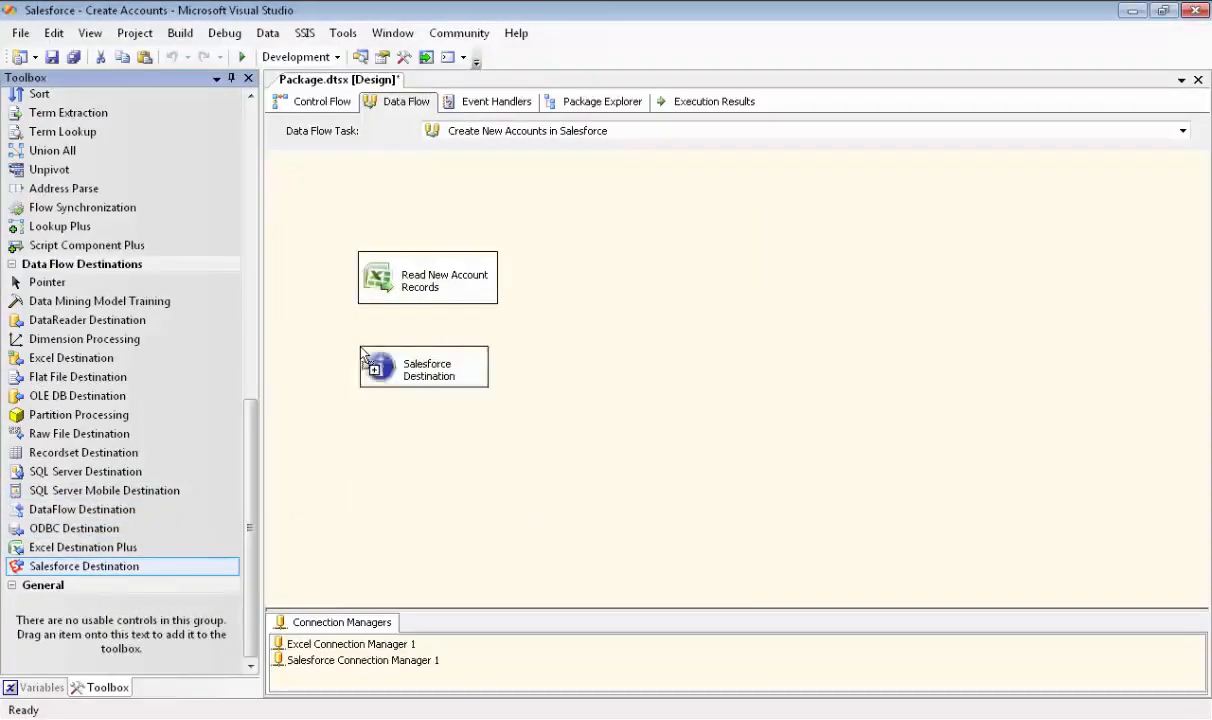
{"action": "left_click", "coordinate": [416, 282]}
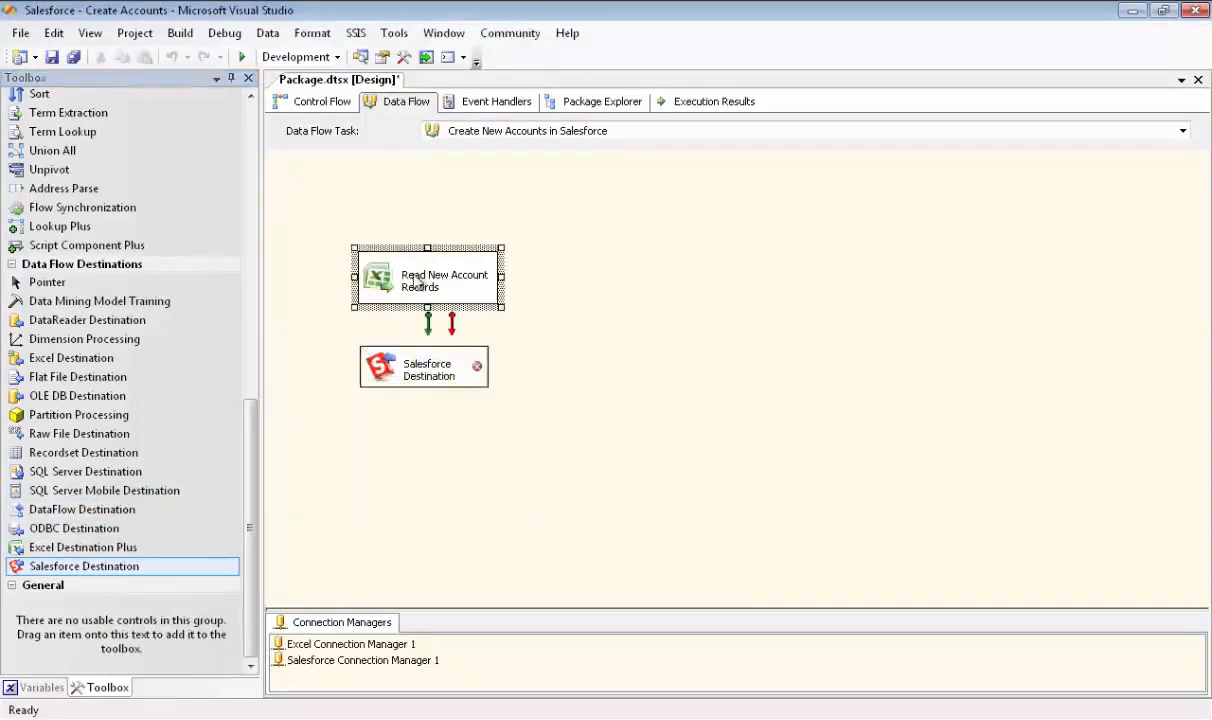
{"action": "left_click_drag", "start_coordinate": [430, 333], "coordinate": [433, 368]}
Assign Salesforce Connection Manager 1 to the SFORCE connection of the Salesforce Destination
{"action": "double_click", "coordinate": [429, 372]}
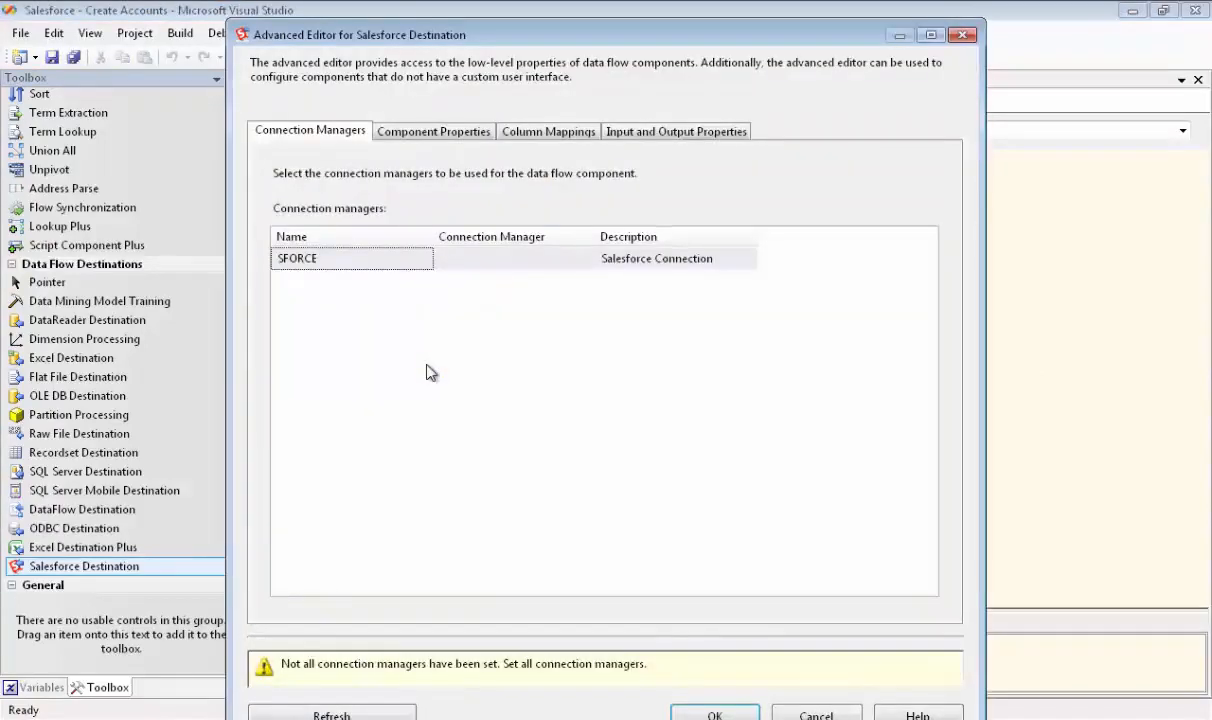
{"action": "left_click", "coordinate": [474, 260]}
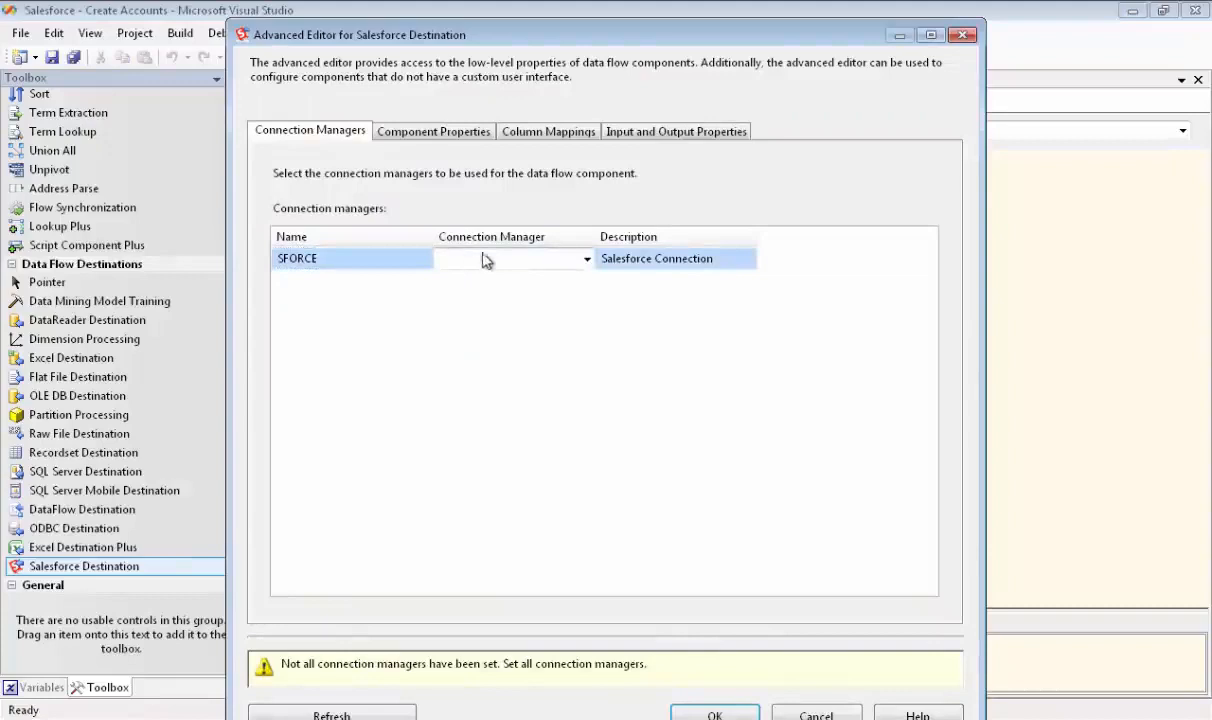
{"action": "left_click", "coordinate": [587, 260]}
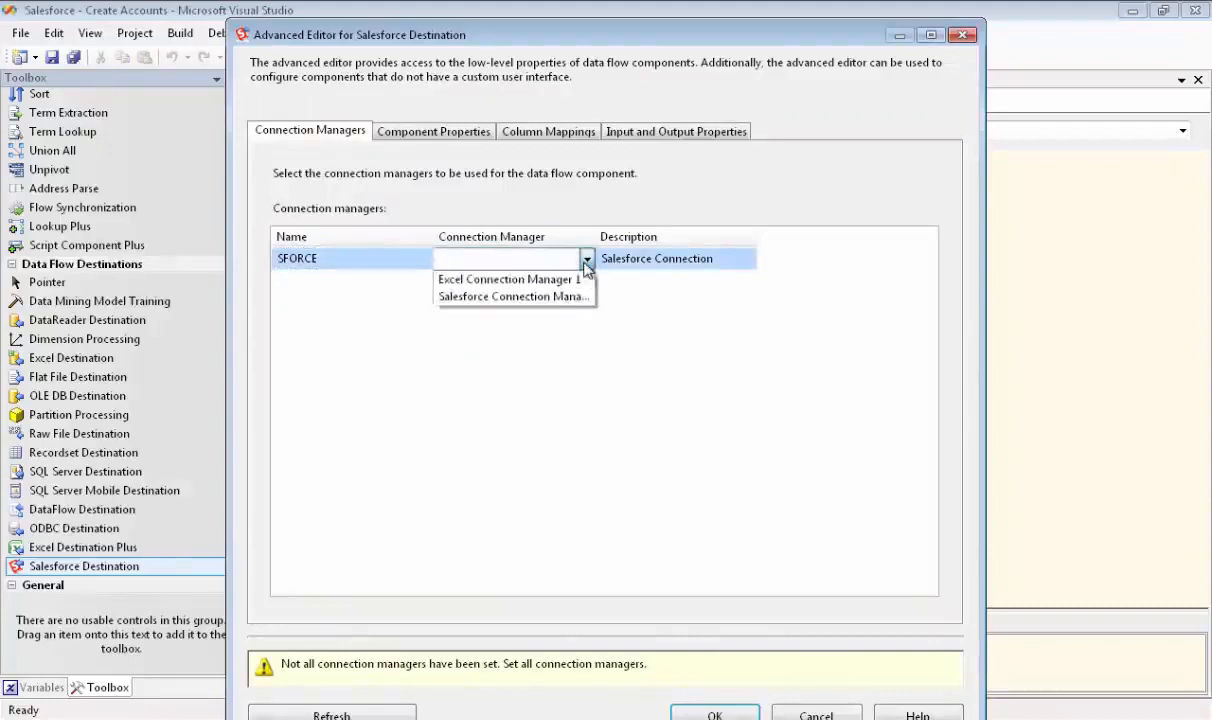
{"action": "left_click", "coordinate": [561, 297]}
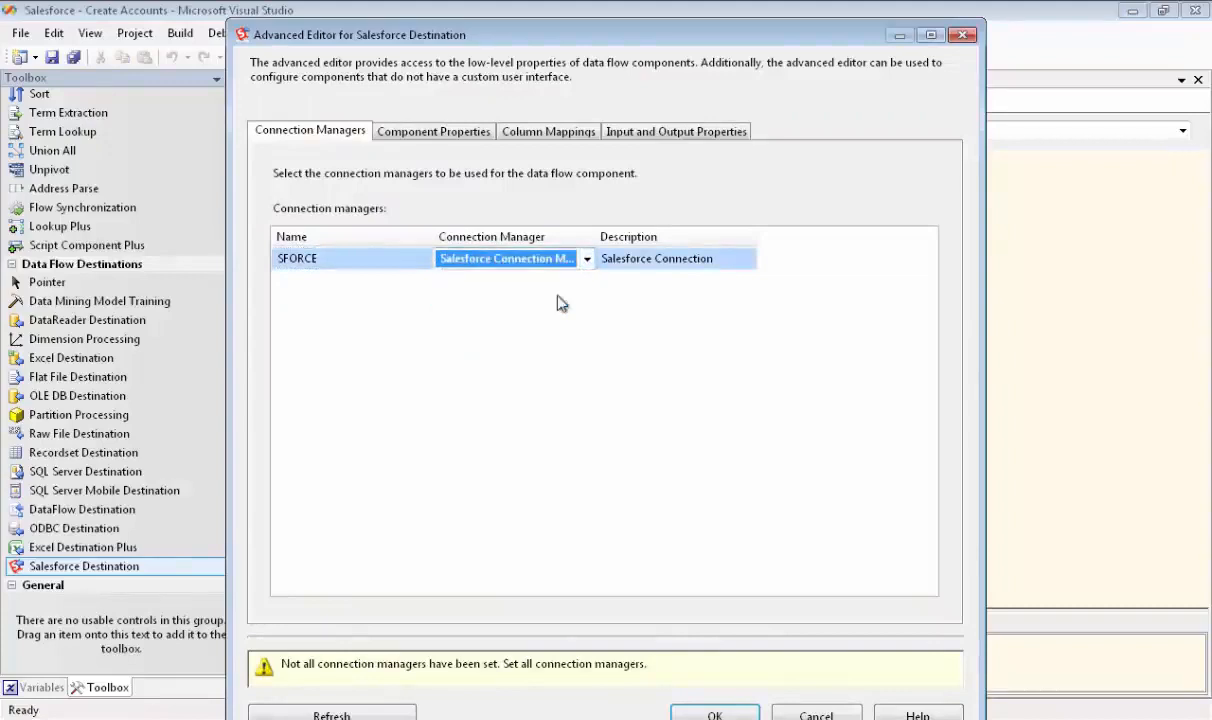
Set the destination's DestinationObject property to Account, using the Create action and Regular mode
{"action": "left_click", "coordinate": [455, 140]}
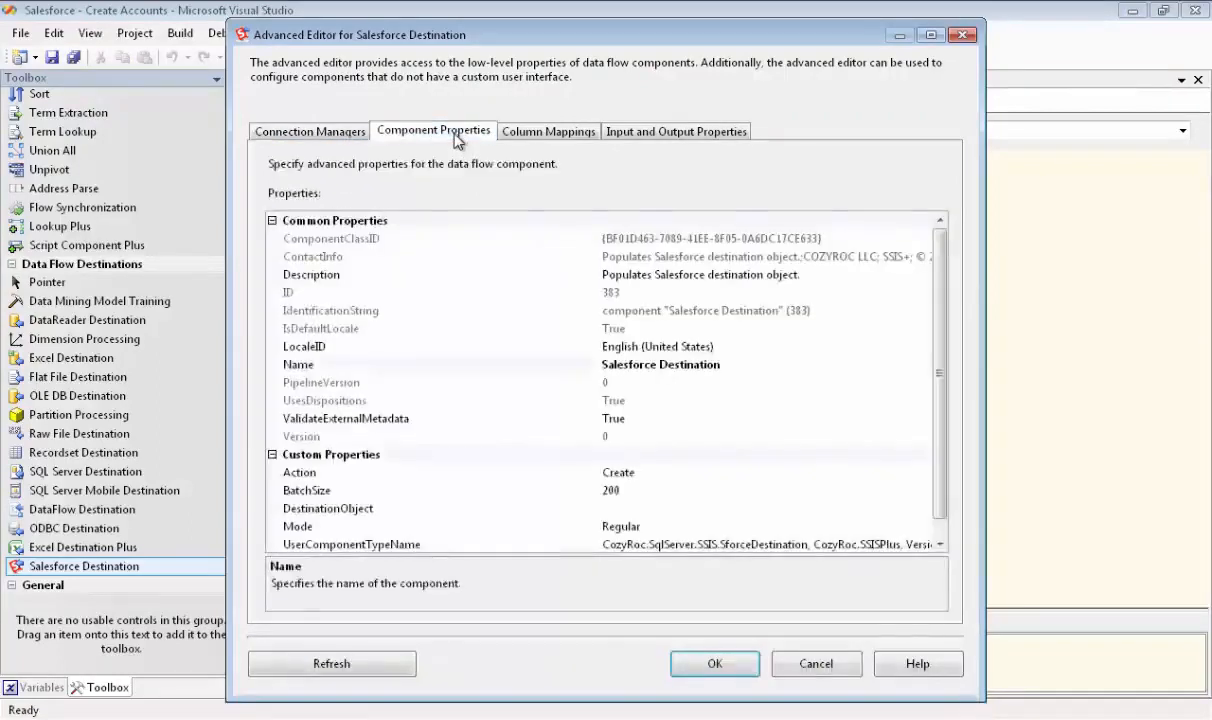
{"action": "left_click", "coordinate": [630, 472]}
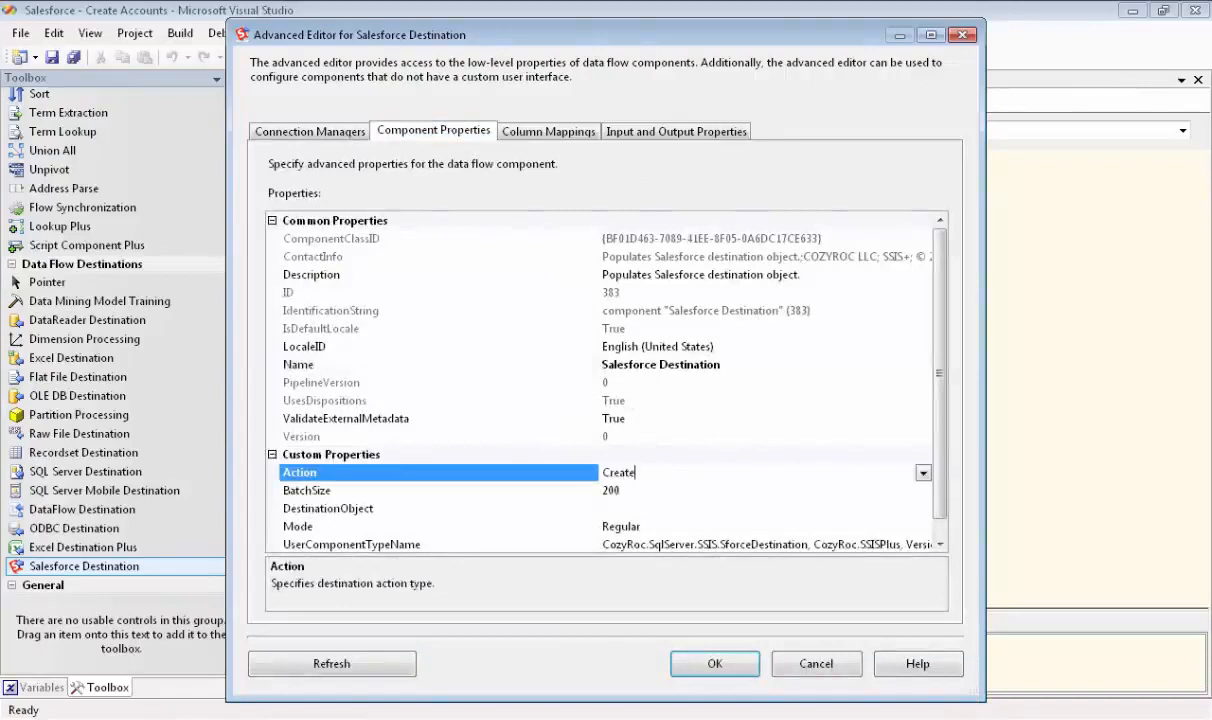
{"action": "left_click", "coordinate": [922, 473]}
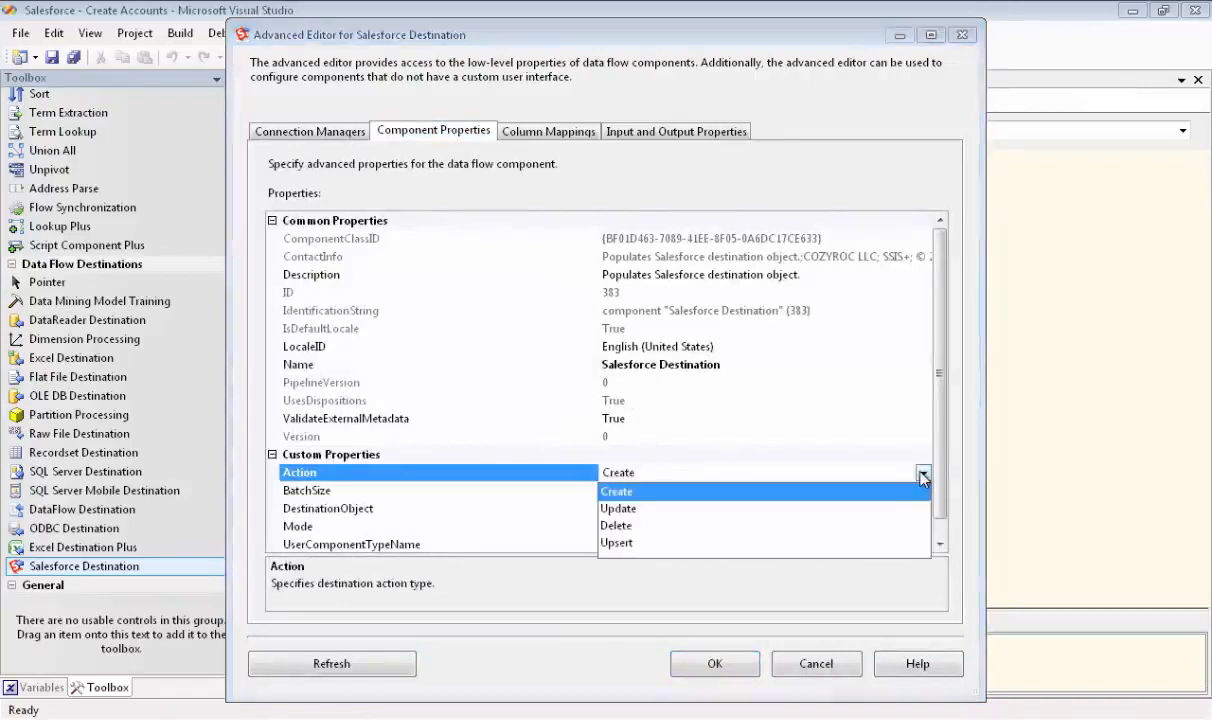
{"action": "left_click", "coordinate": [922, 474]}
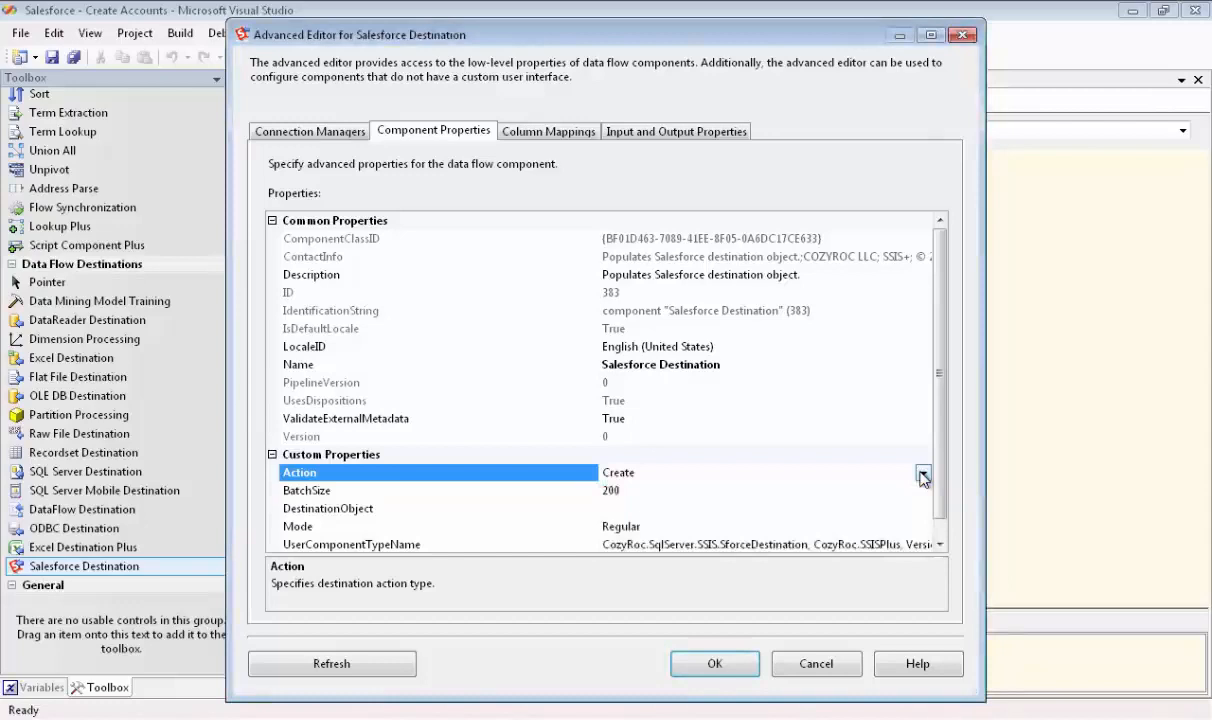
{"action": "left_click", "coordinate": [750, 509]}
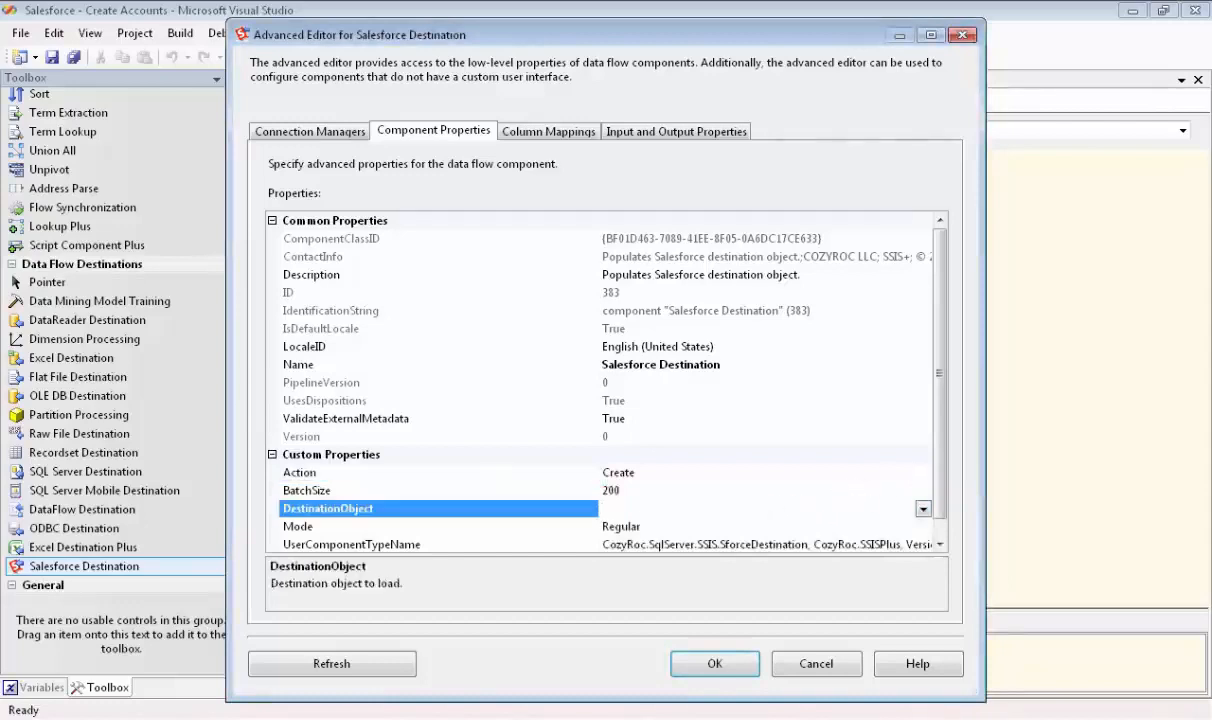
{"action": "left_click", "coordinate": [922, 509]}
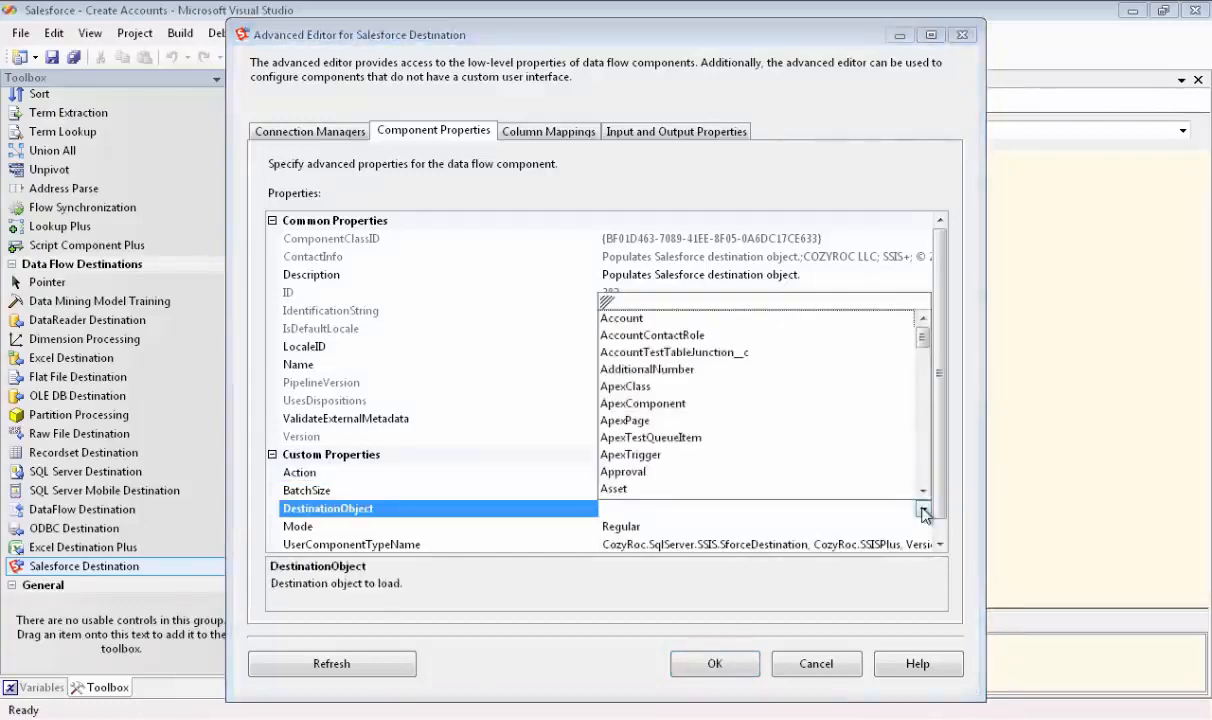
{"action": "left_click", "coordinate": [610, 318]}
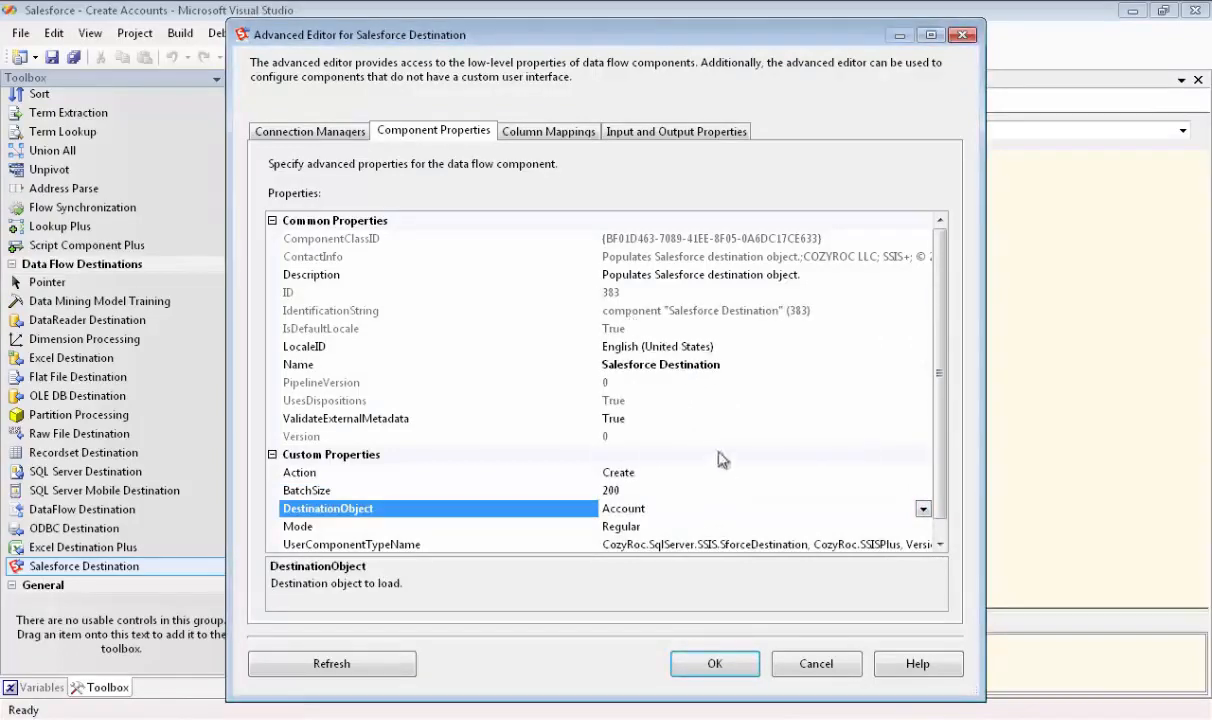
{"action": "left_click", "coordinate": [752, 527]}
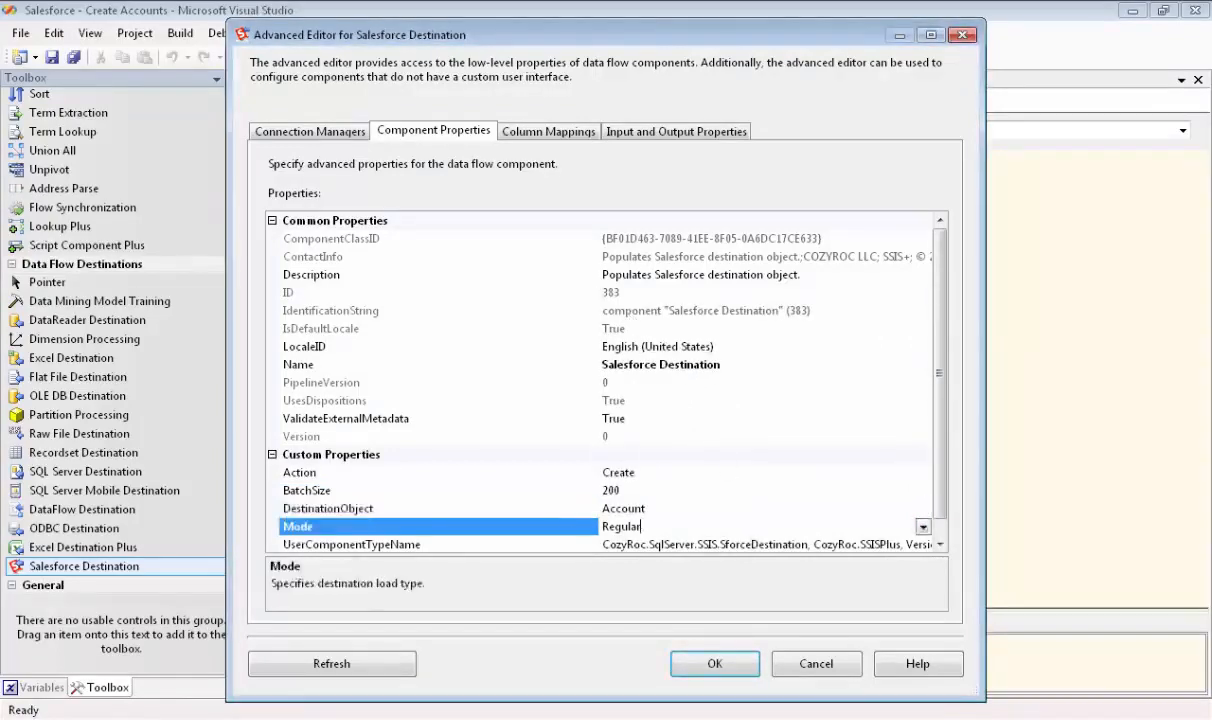
{"action": "left_click", "coordinate": [922, 527]}
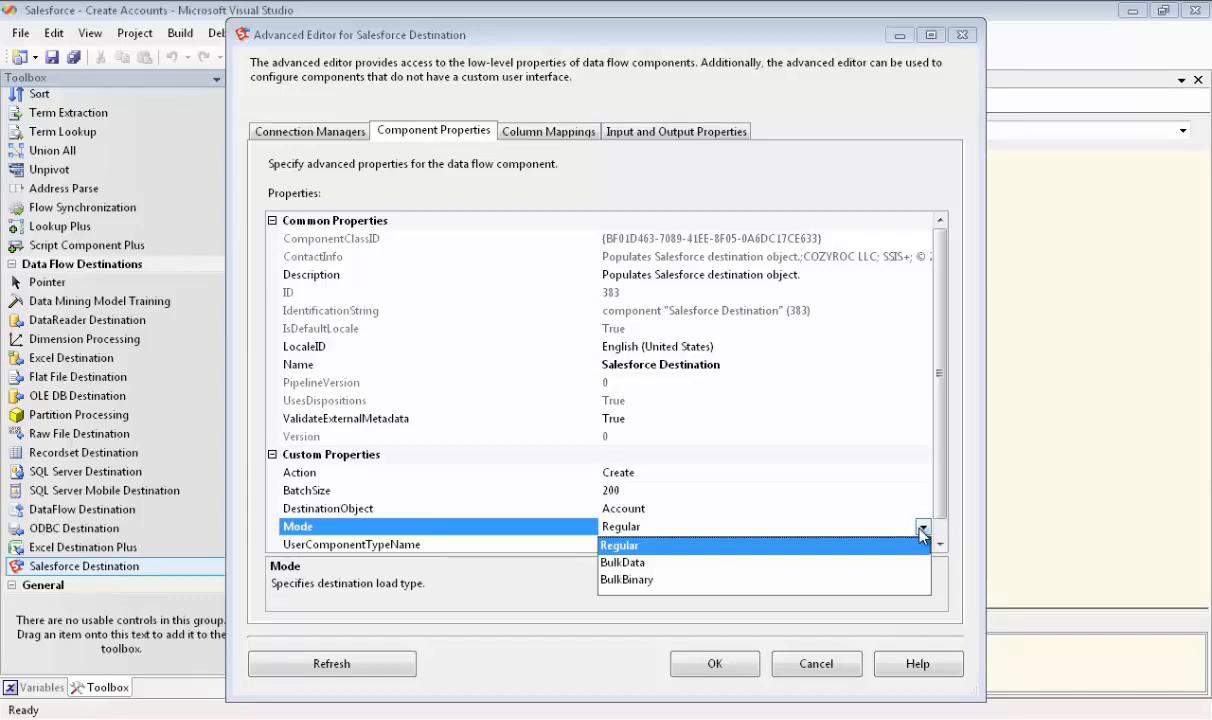
{"action": "left_click", "coordinate": [922, 529]}
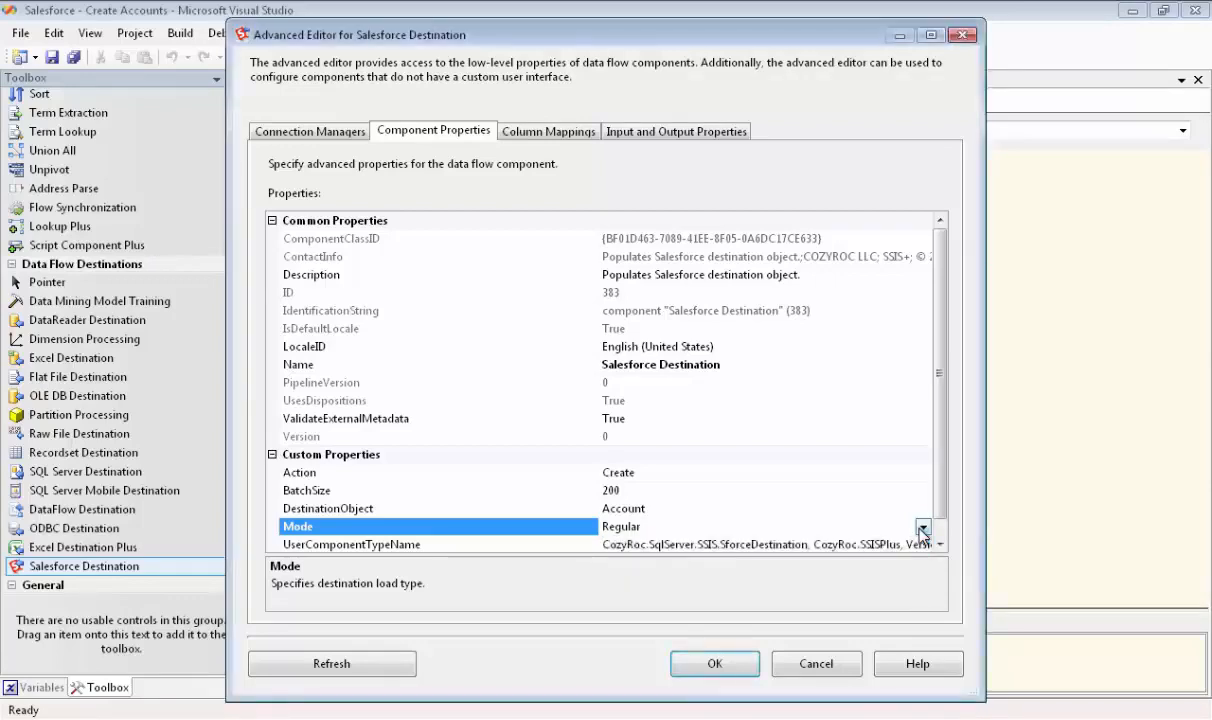
Enlarge the list of available input columns and review their mappings to the Salesforce Account destination columns
{"action": "left_click", "coordinate": [553, 138]}
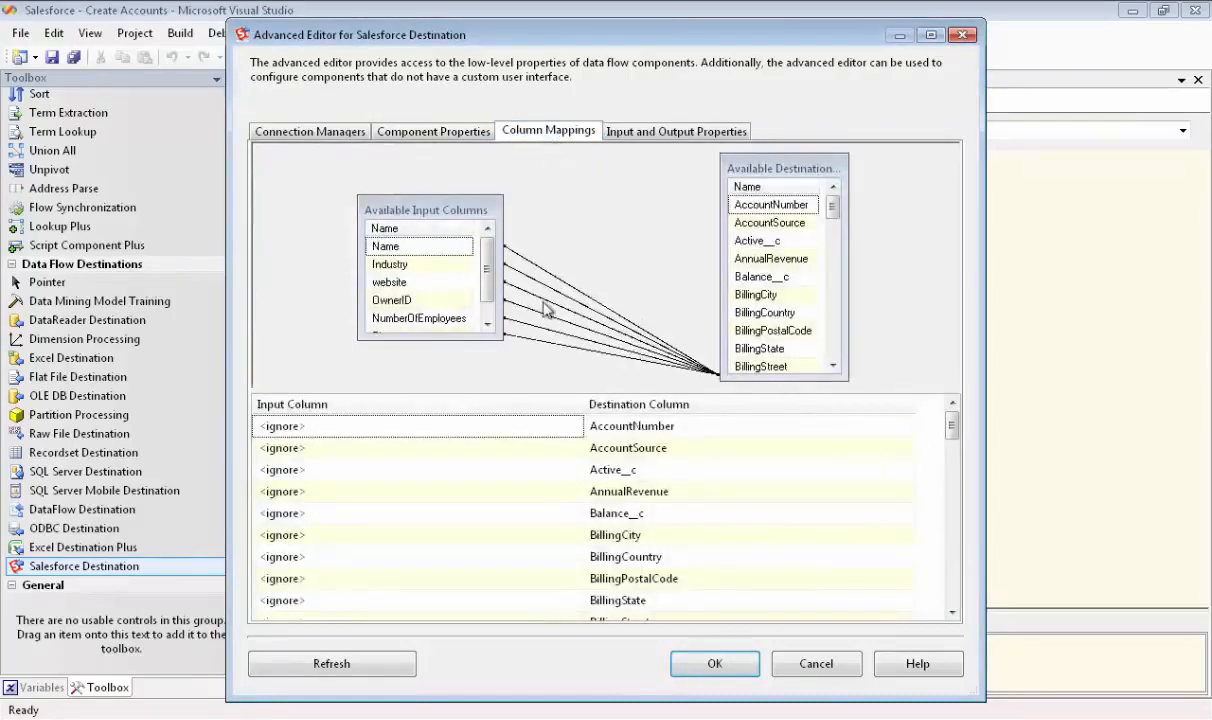
{"action": "left_click_drag", "start_coordinate": [500, 336], "coordinate": [501, 362]}
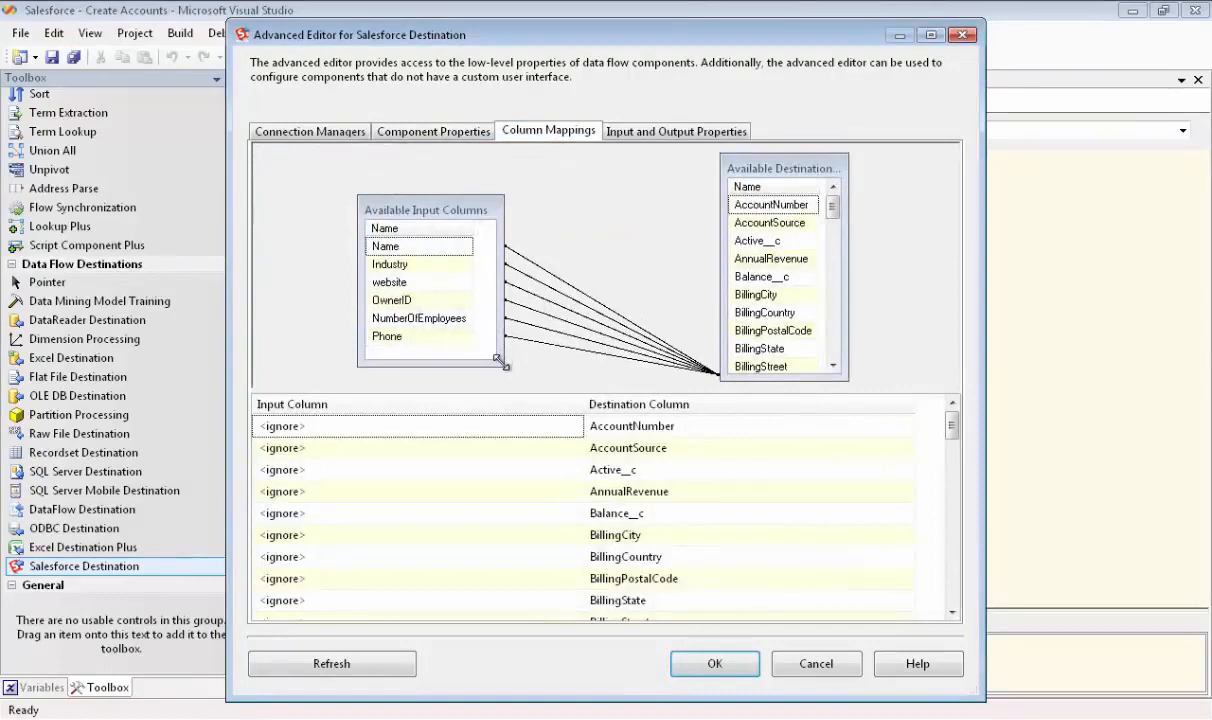
{"action": "left_click_drag", "start_coordinate": [833, 208], "coordinate": [840, 346]}
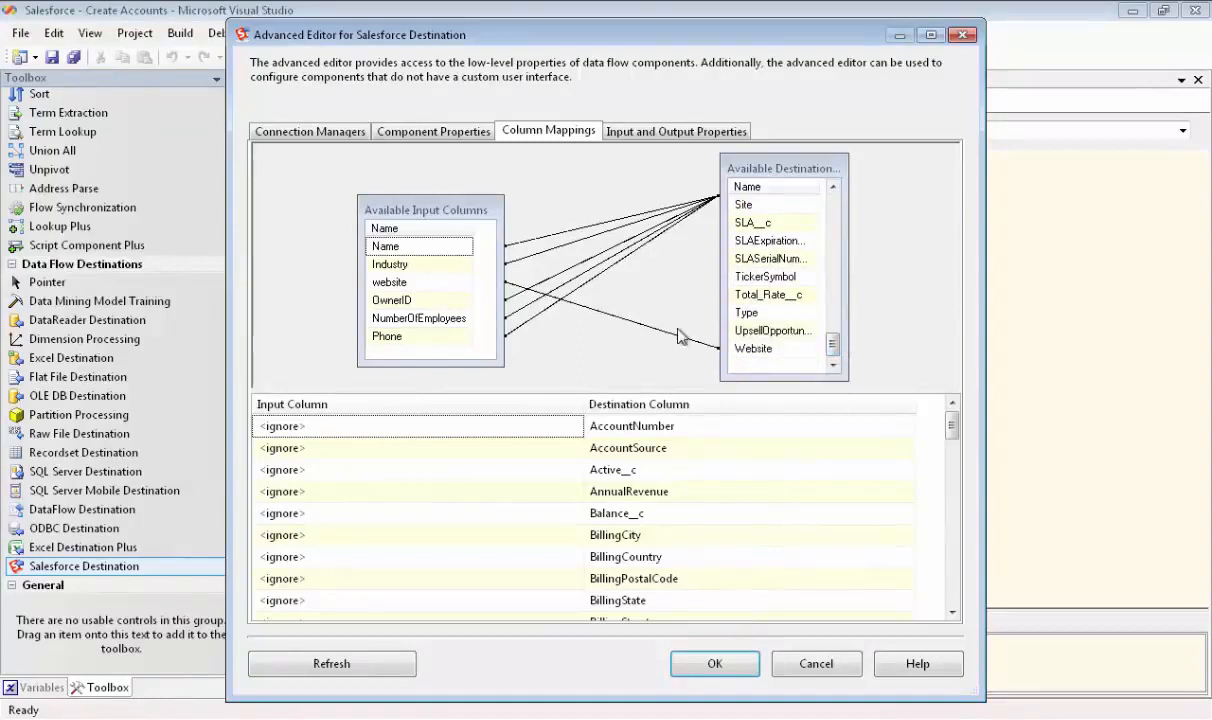
Set the ErrorRowDisposition of the Salesforce Destination Input to RD_RedirectRow and accept the destination's settings
{"action": "left_click", "coordinate": [641, 137]}
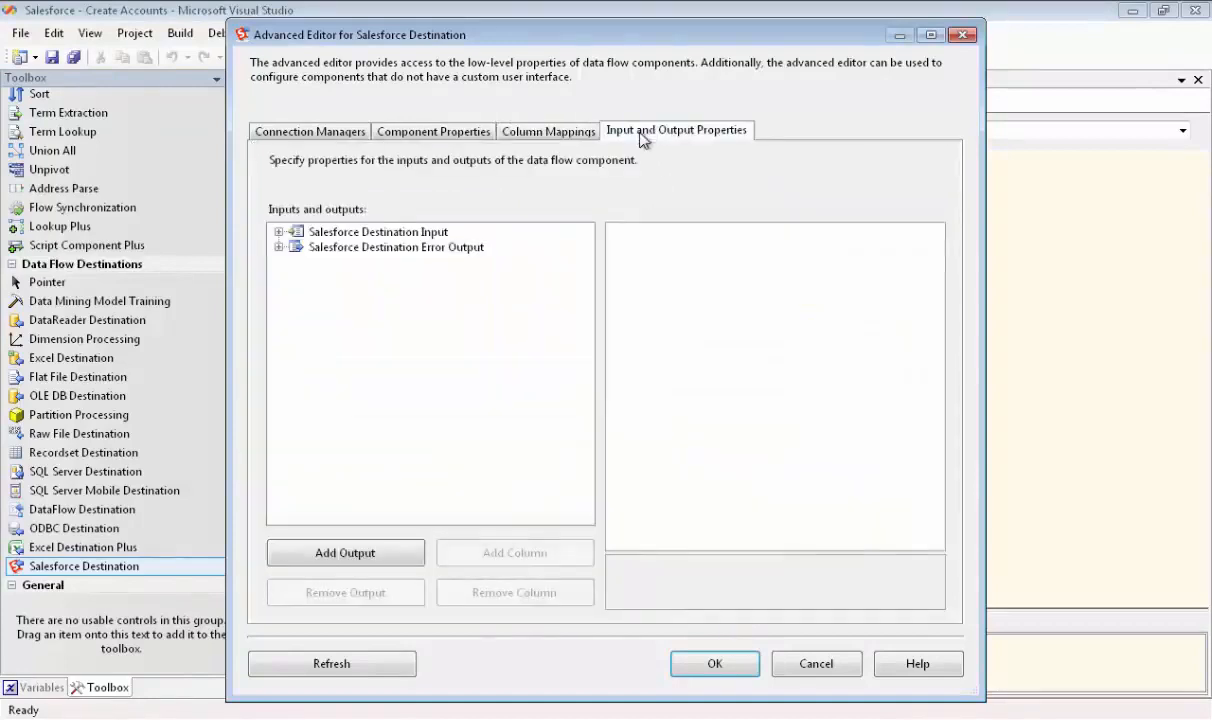
{"action": "left_click", "coordinate": [398, 234]}
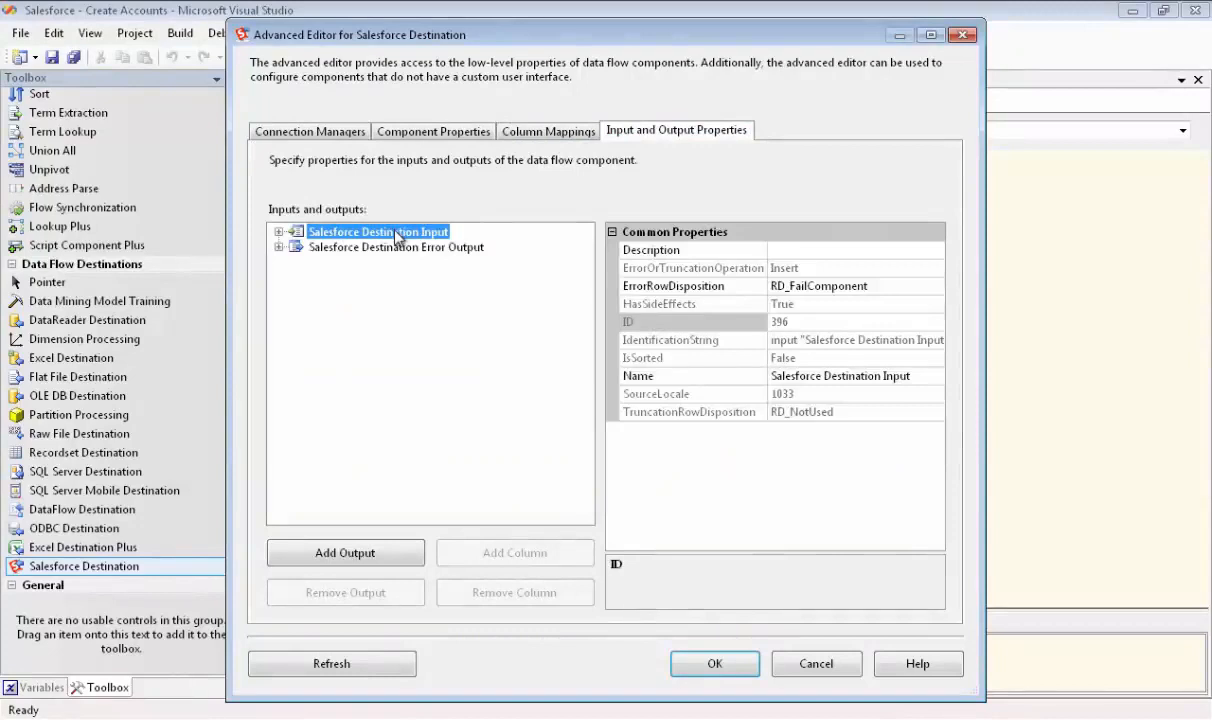
{"action": "left_click", "coordinate": [793, 286]}
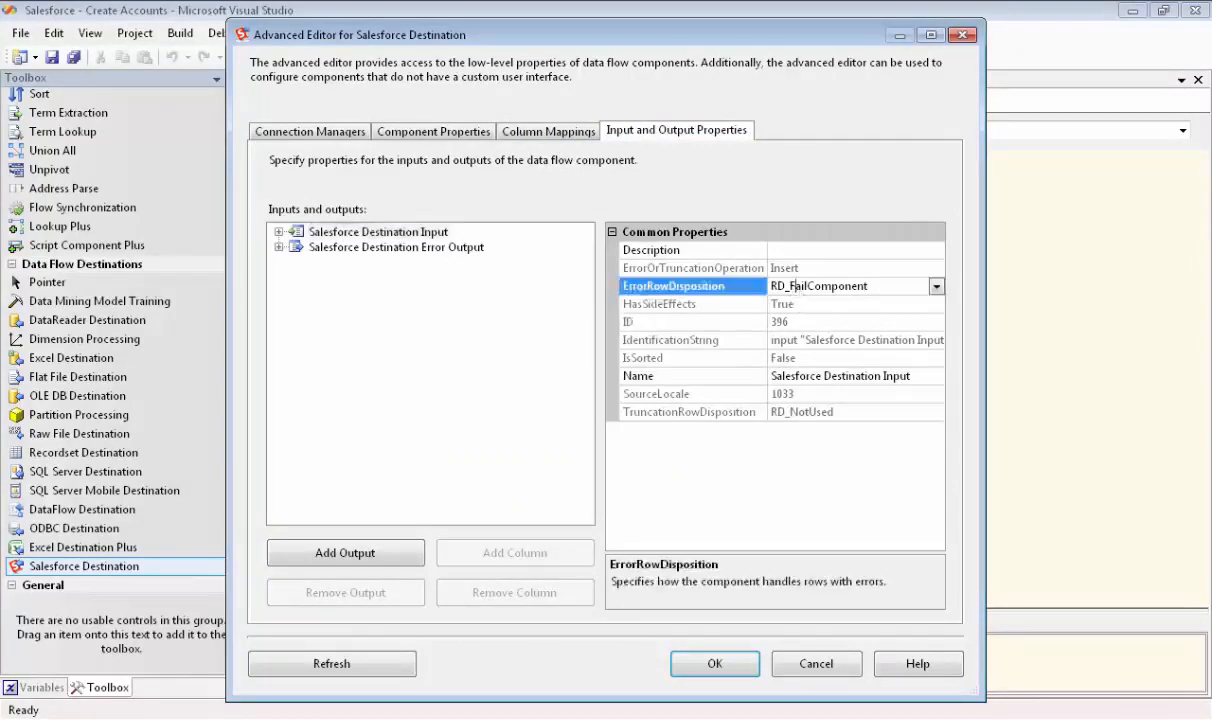
{"action": "left_click", "coordinate": [937, 287]}
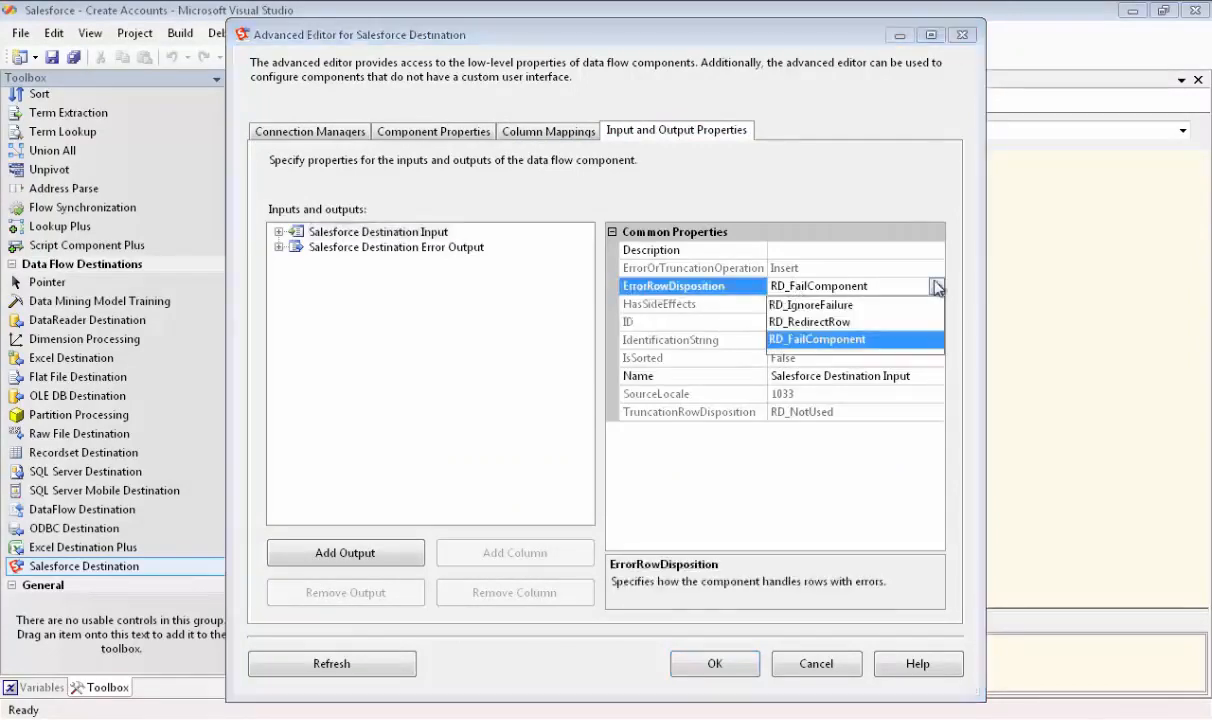
{"action": "left_click", "coordinate": [806, 312]}
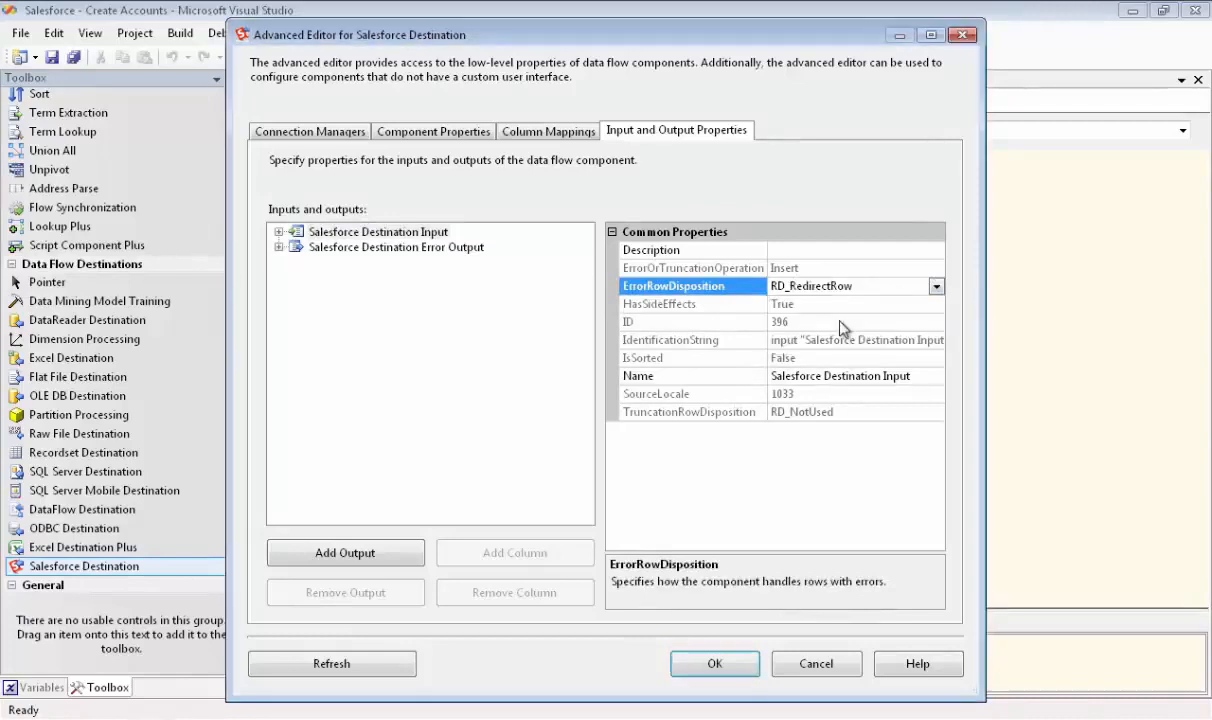
{"action": "left_click", "coordinate": [714, 664]}
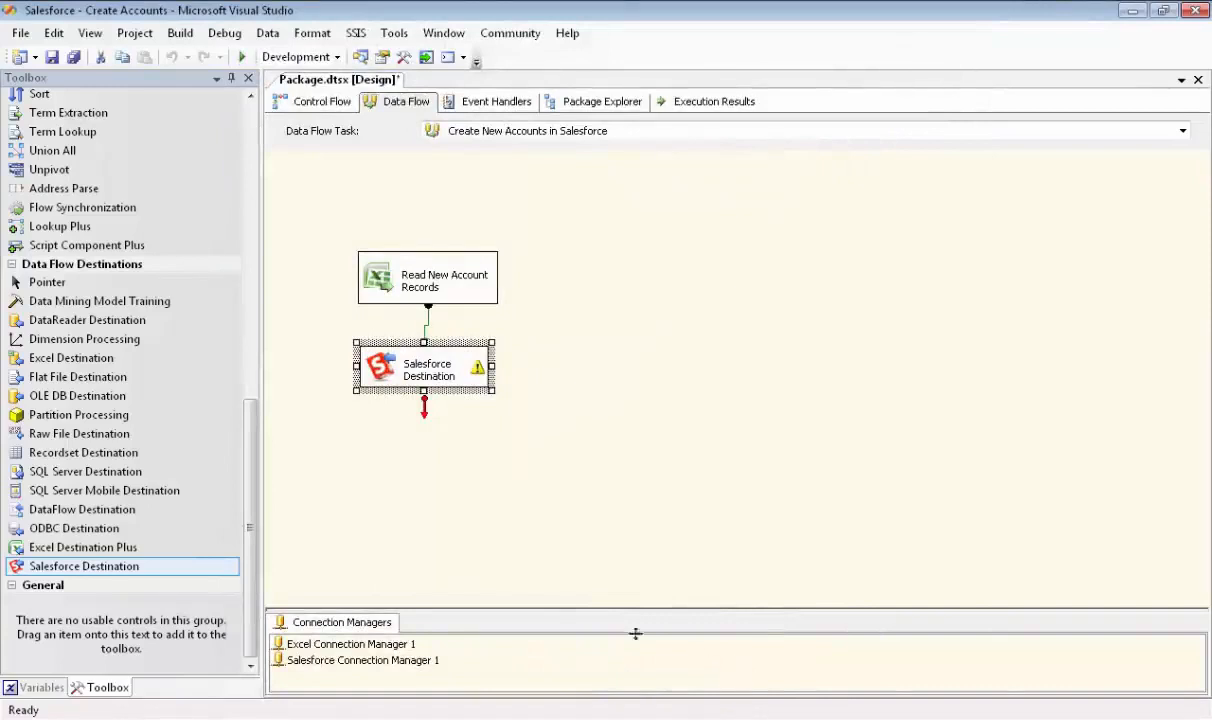
Add an Excel Destination Plus below the Salesforce Destination and link the Salesforce error output to it, redirecting error rows
{"action": "left_click_drag", "start_coordinate": [90, 553], "coordinate": [356, 436]}
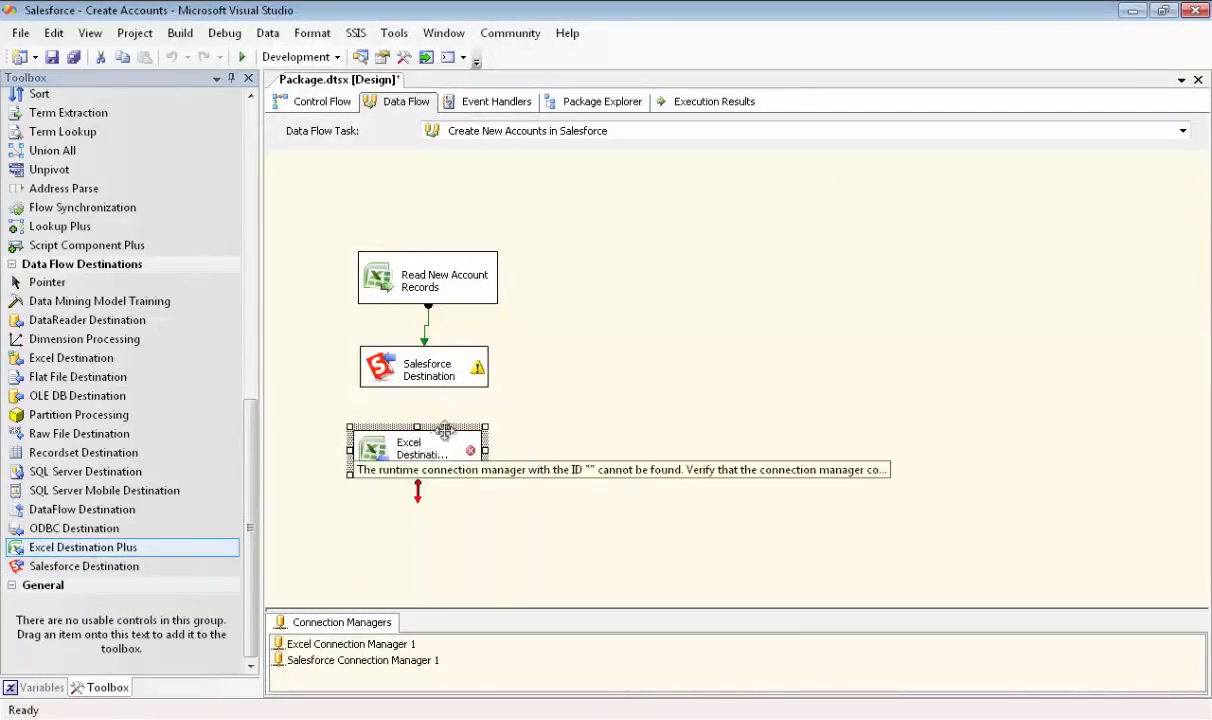
{"action": "left_click", "coordinate": [424, 372]}
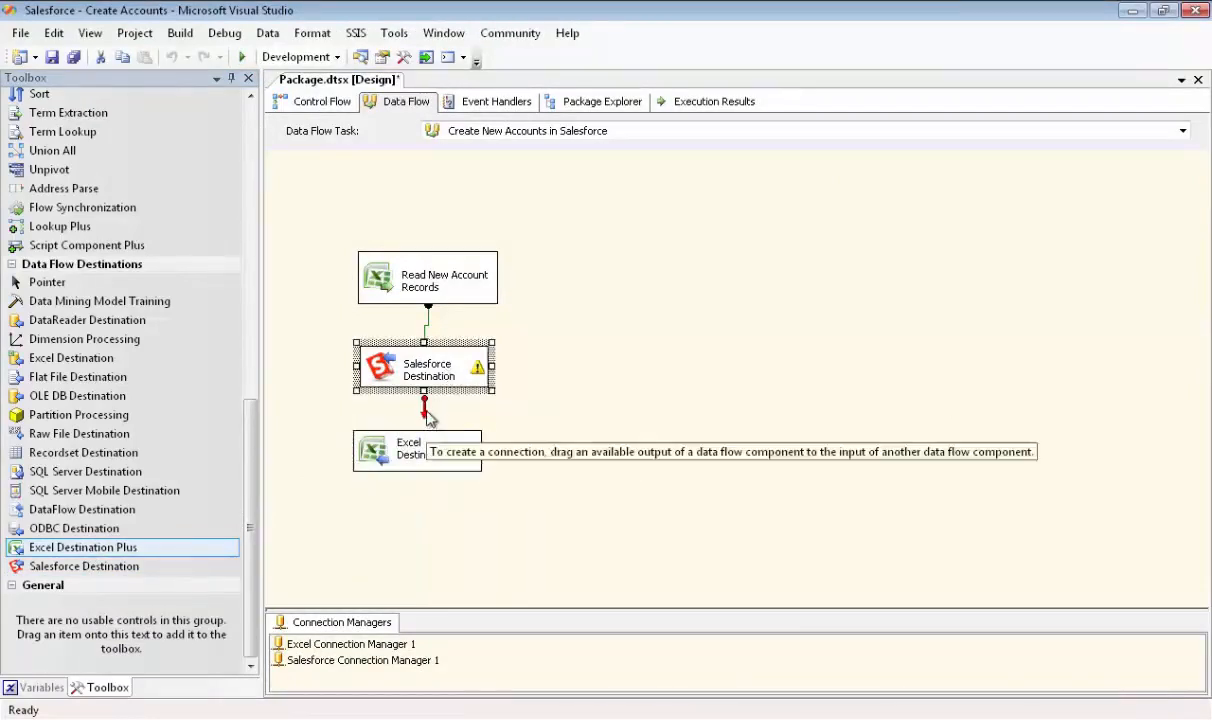
{"action": "left_click_drag", "start_coordinate": [425, 410], "coordinate": [428, 456]}
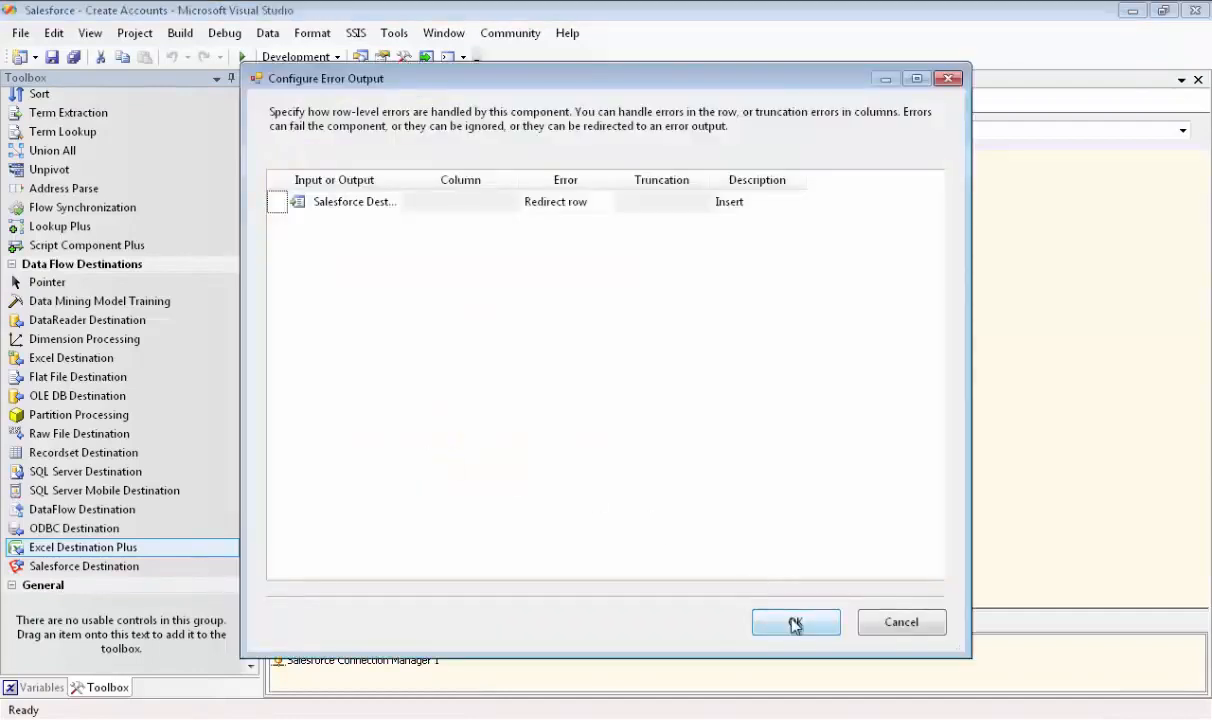
{"action": "left_click", "coordinate": [795, 622]}
Configure the Excel Destination Plus to use Excel Connection Manager 1 and the Error Info worksheet
{"action": "double_click", "coordinate": [415, 455]}
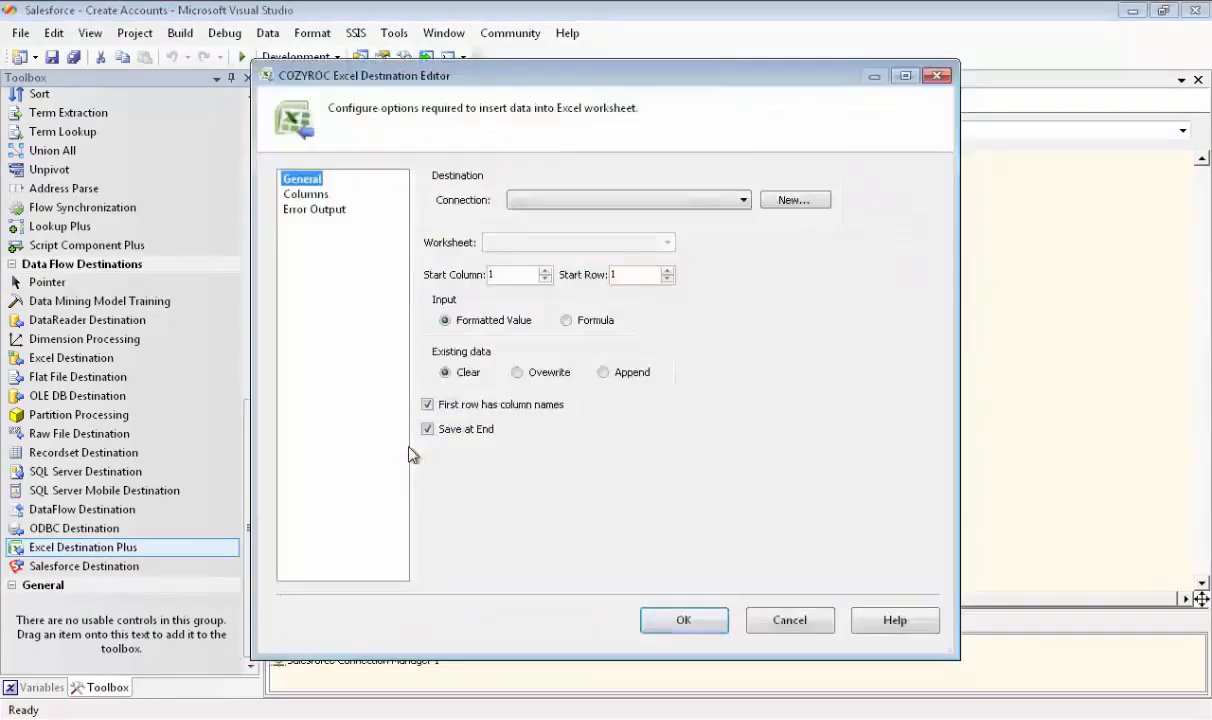
{"action": "left_click", "coordinate": [743, 200]}
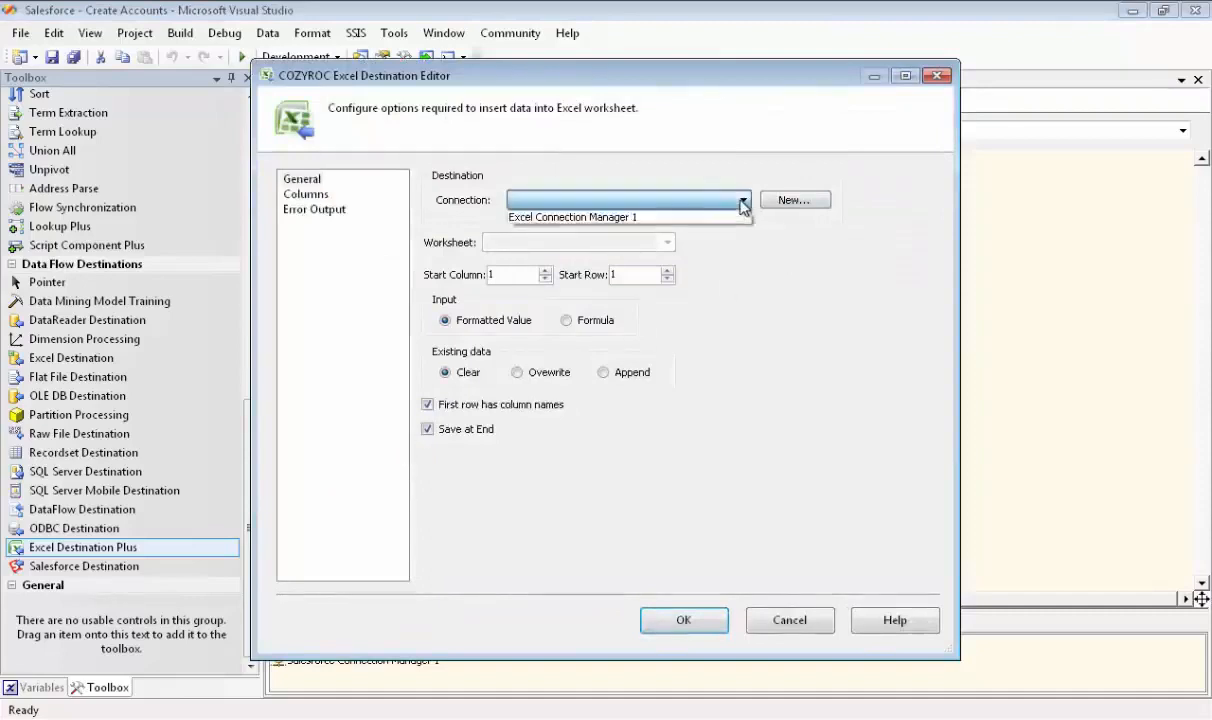
{"action": "left_click", "coordinate": [650, 217]}
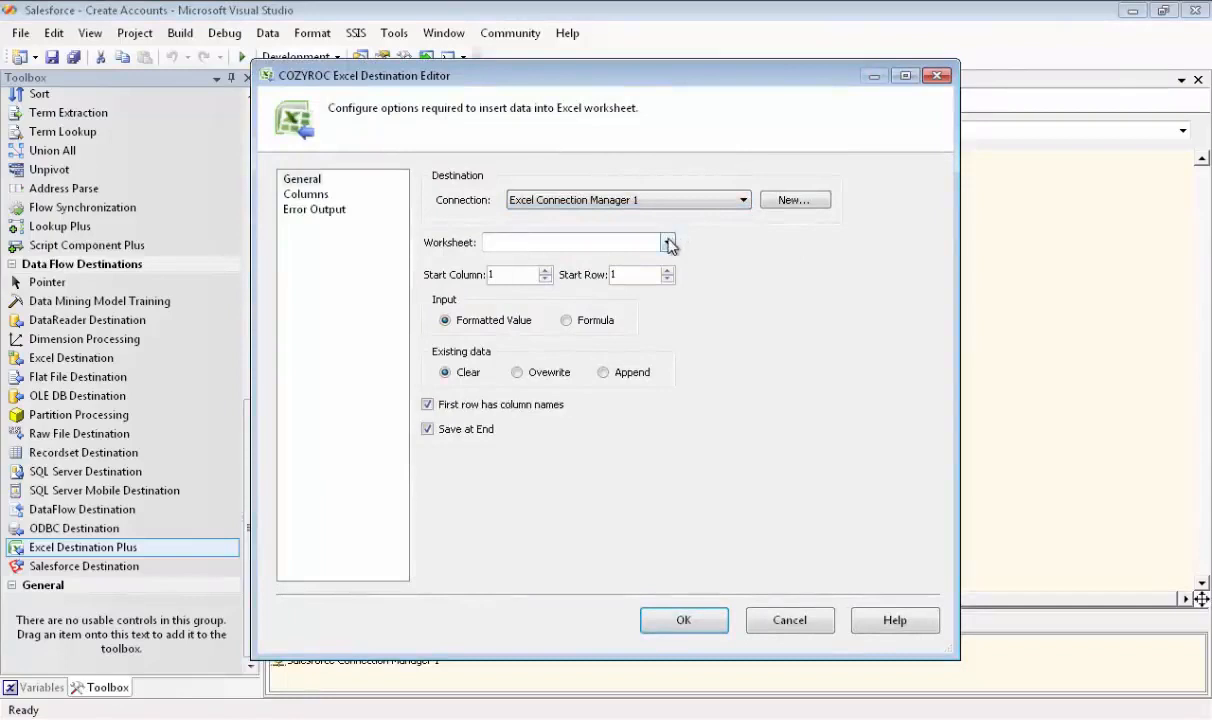
{"action": "left_click", "coordinate": [668, 243]}
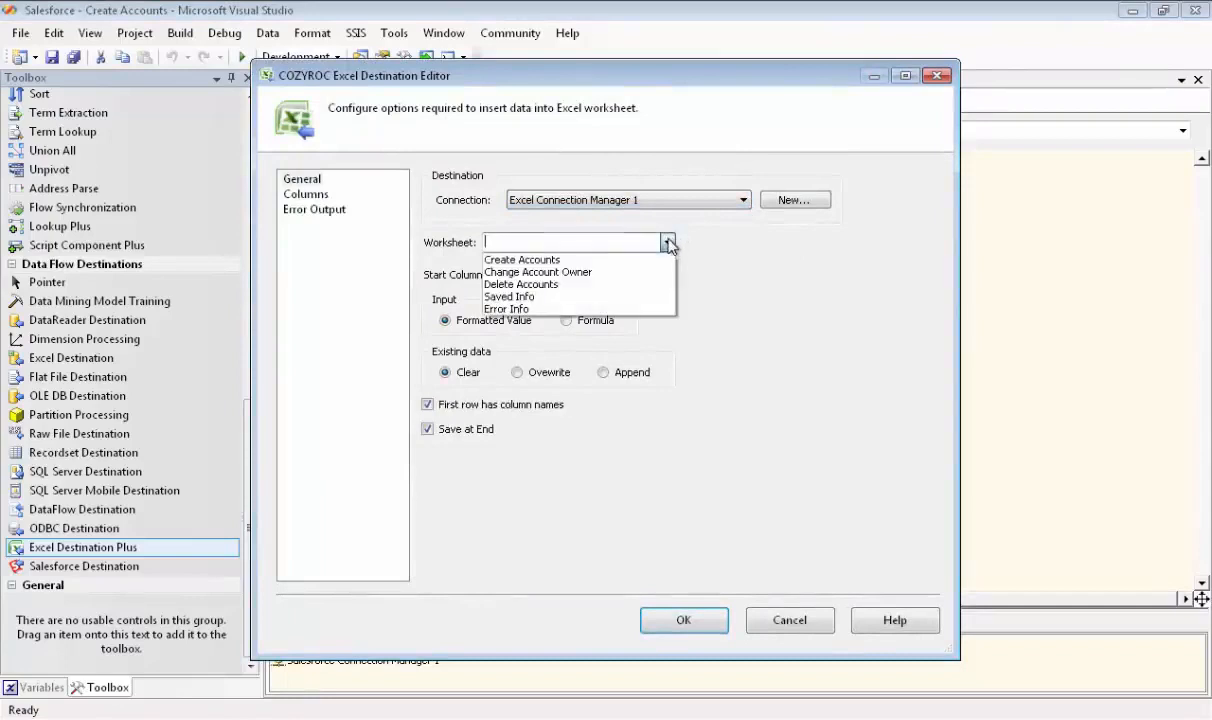
{"action": "left_click", "coordinate": [519, 309]}
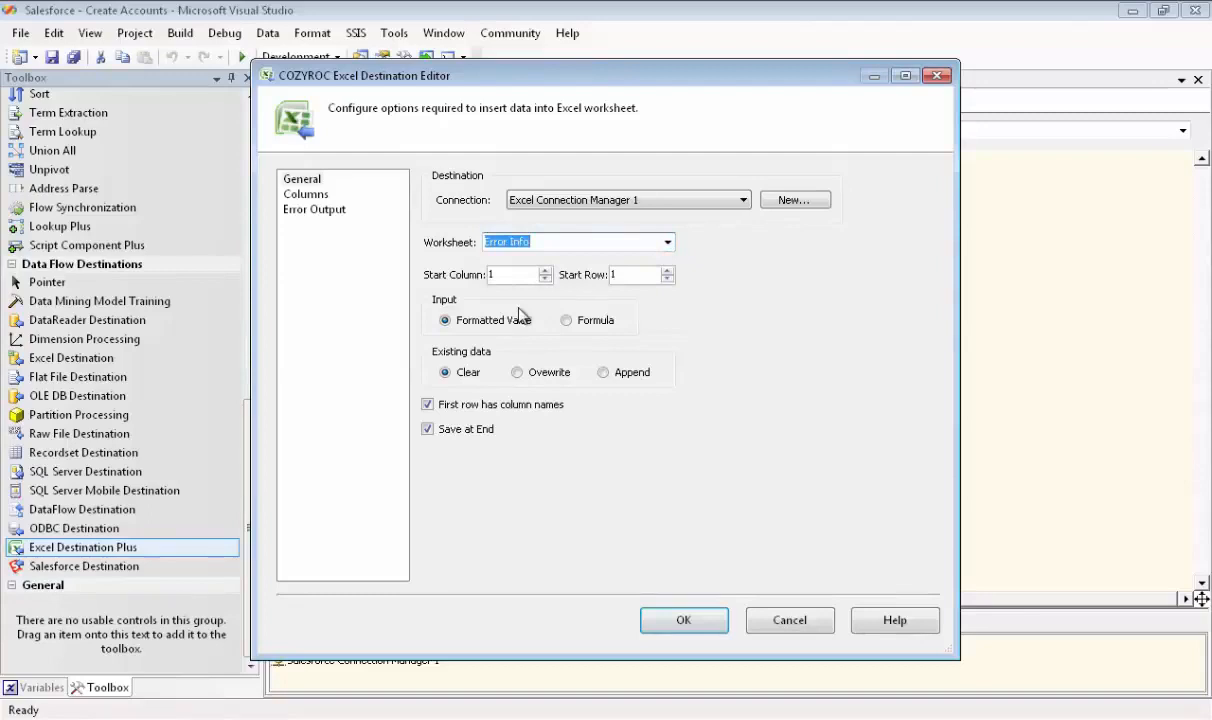
Review the input columns selected for the Excel Destination Plus, including the error columns, and accept its settings
{"action": "left_click", "coordinate": [316, 199]}
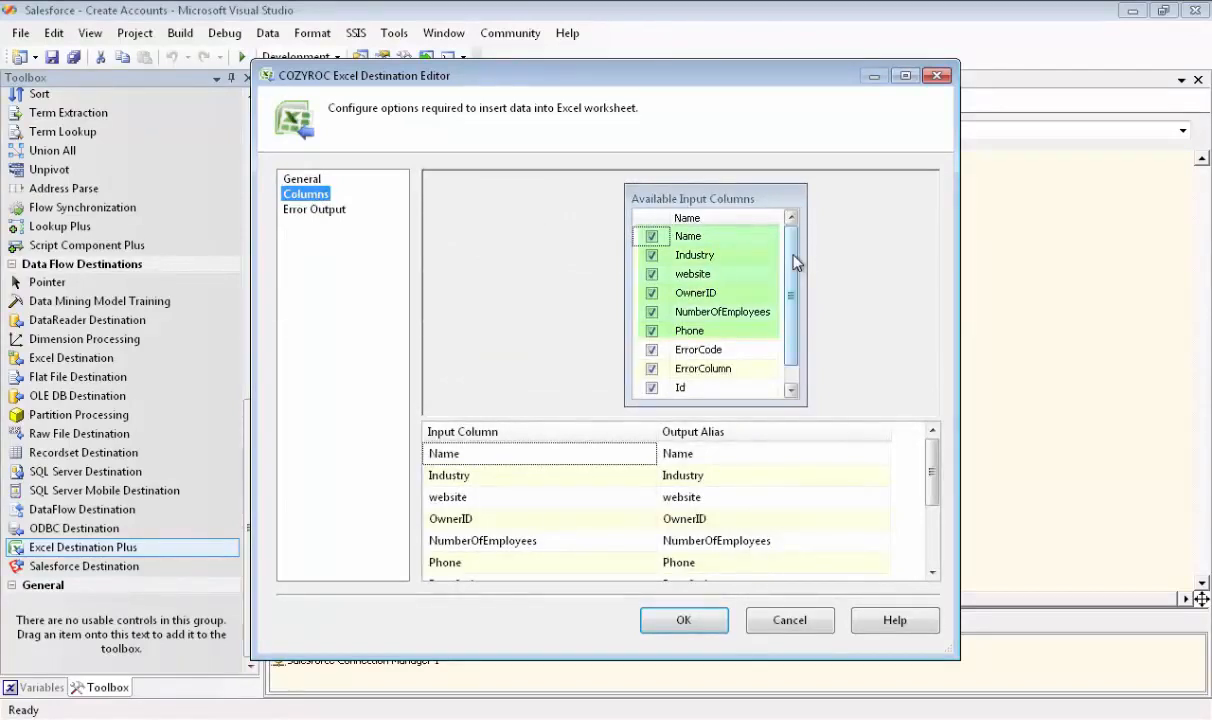
{"action": "scroll", "coordinate": [795, 262], "scroll_direction": "down", "scroll_amount": 1}
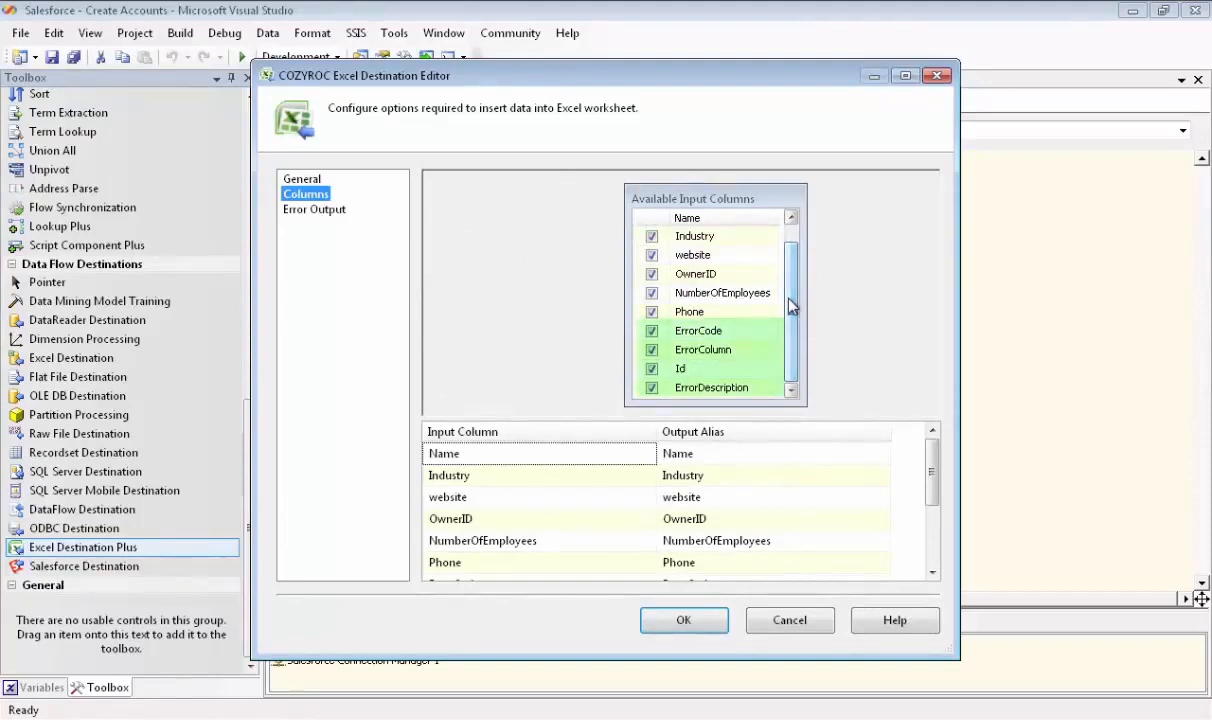
{"action": "left_click", "coordinate": [708, 620]}
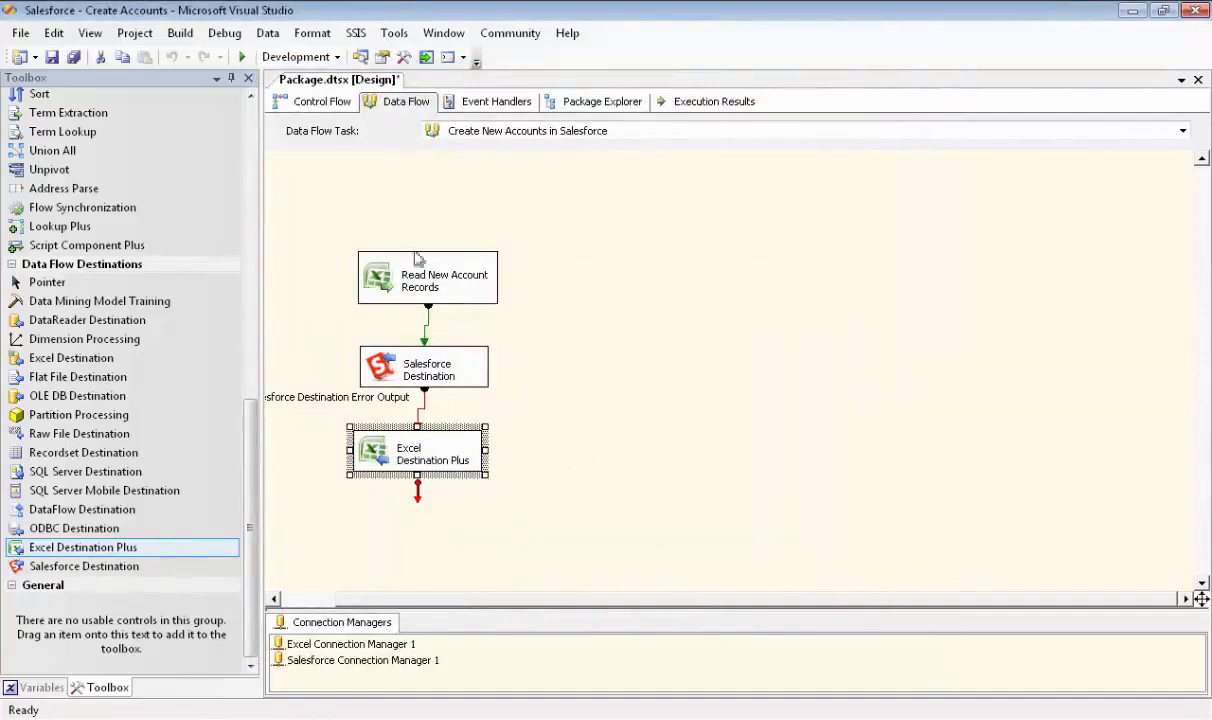
Run the package, stop debugging once it completes, and examine the execution results
{"action": "left_click", "coordinate": [240, 57]}
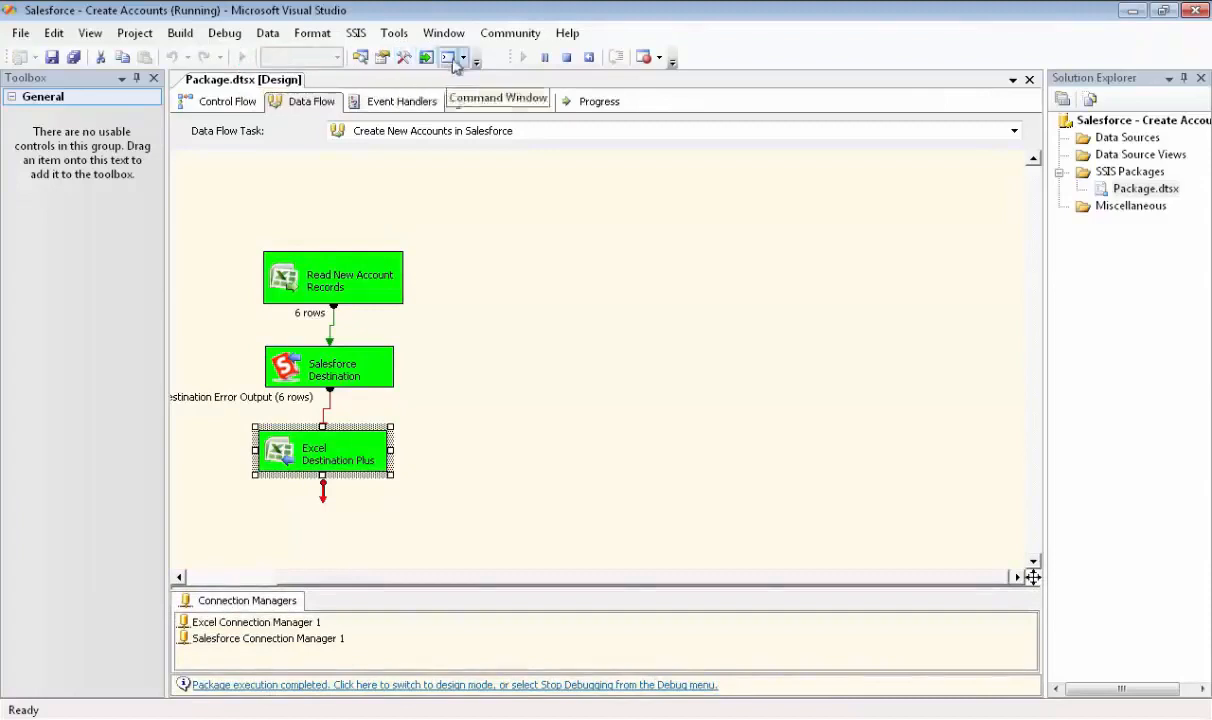
{"action": "left_click", "coordinate": [567, 58]}
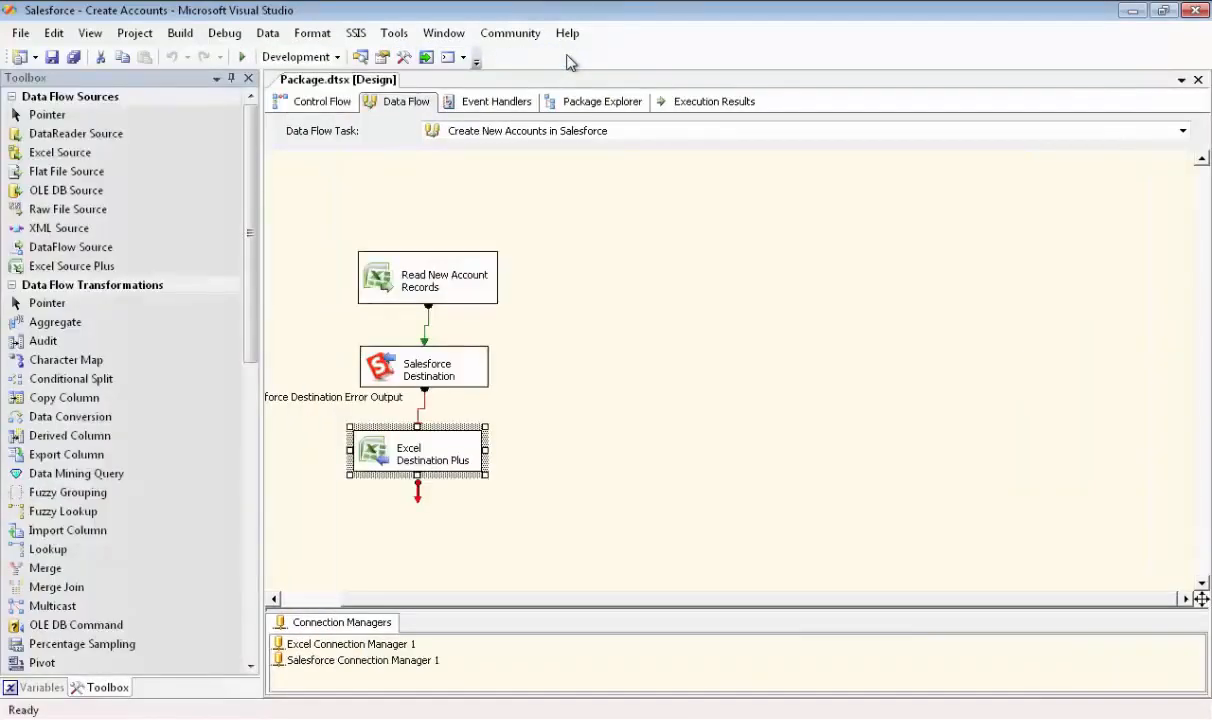
{"action": "left_click", "coordinate": [695, 103]}
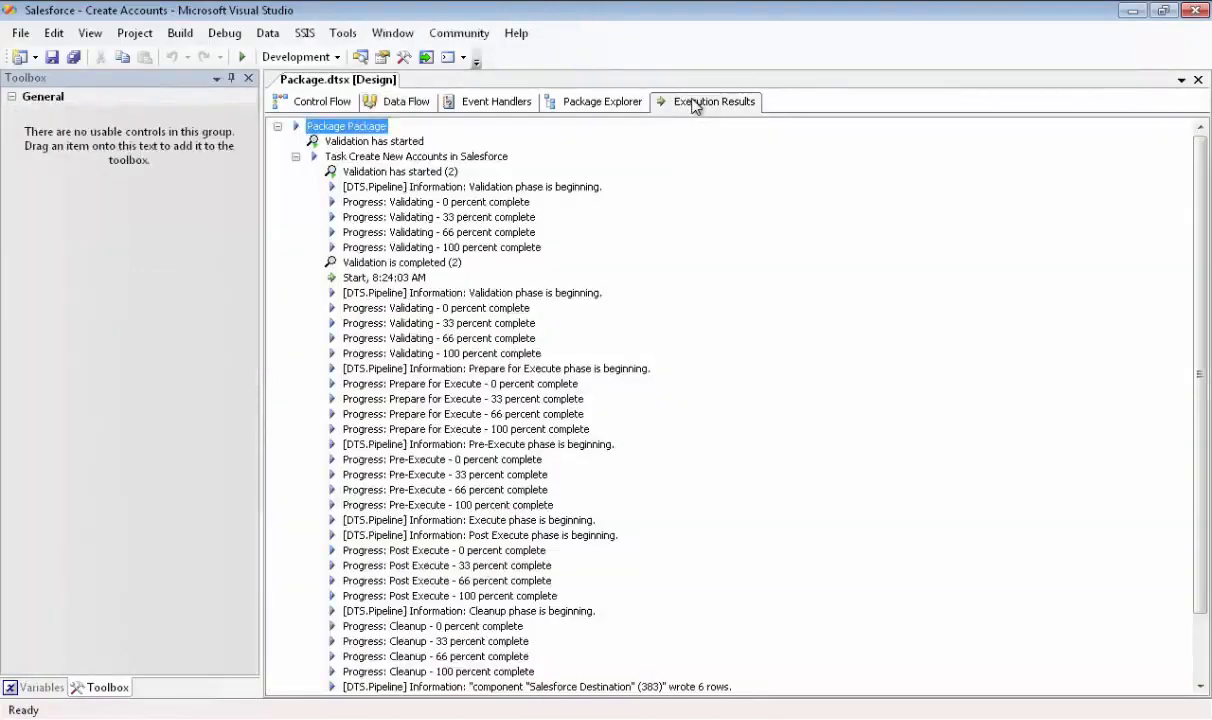
{"action": "left_click_drag", "start_coordinate": [1201, 379], "coordinate": [1207, 470]}
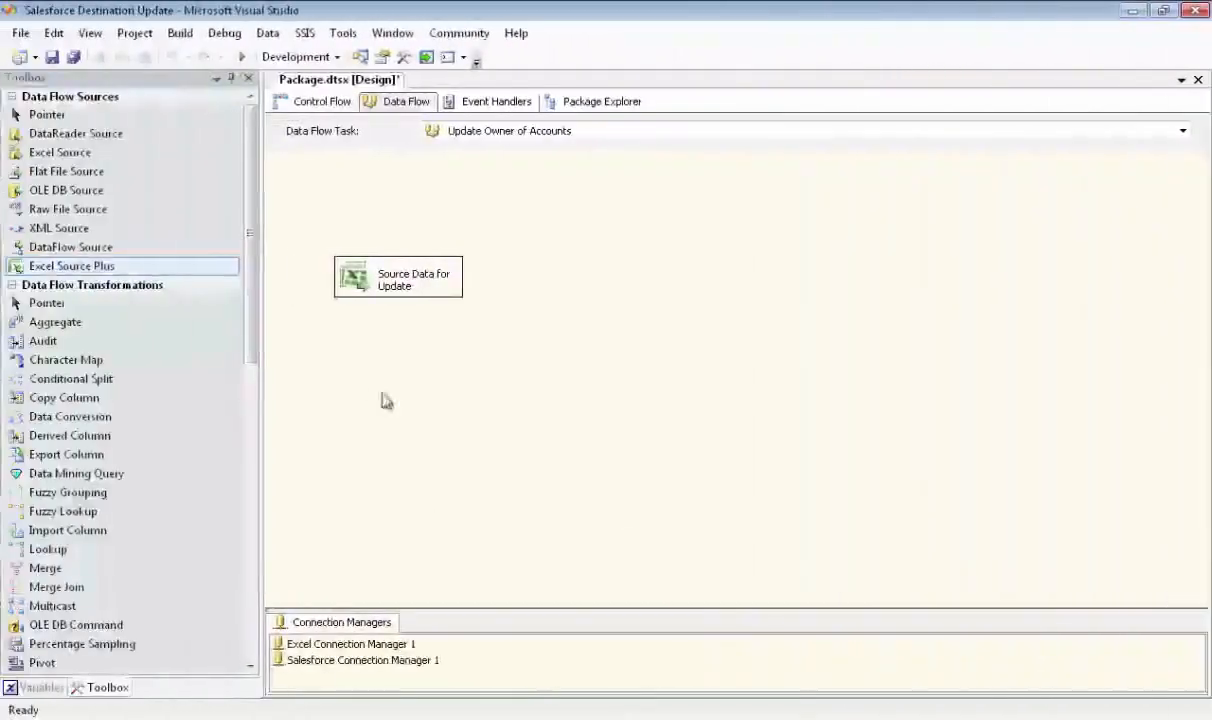
Add a Salesforce Destination below Source Data for Update, rename it Update Owners of Accounts and enlarge its box to fit the name
{"action": "left_click_drag", "start_coordinate": [252, 311], "coordinate": [245, 600]}
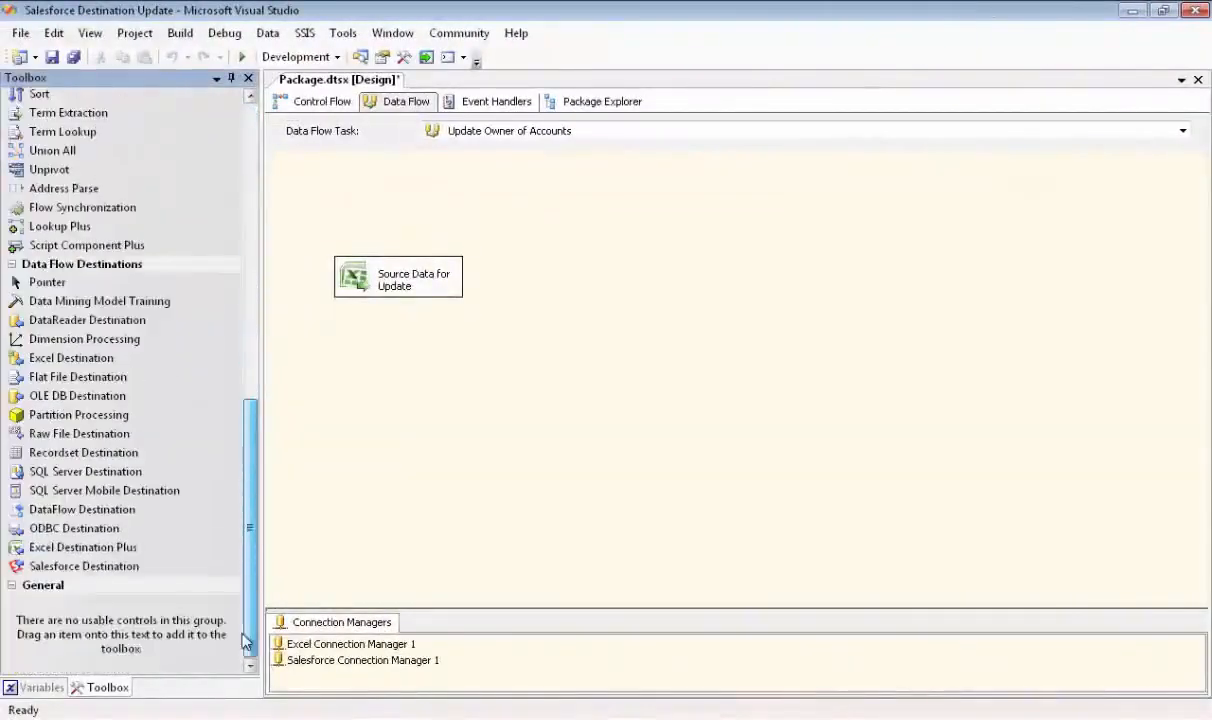
{"action": "left_click_drag", "start_coordinate": [105, 572], "coordinate": [338, 340]}
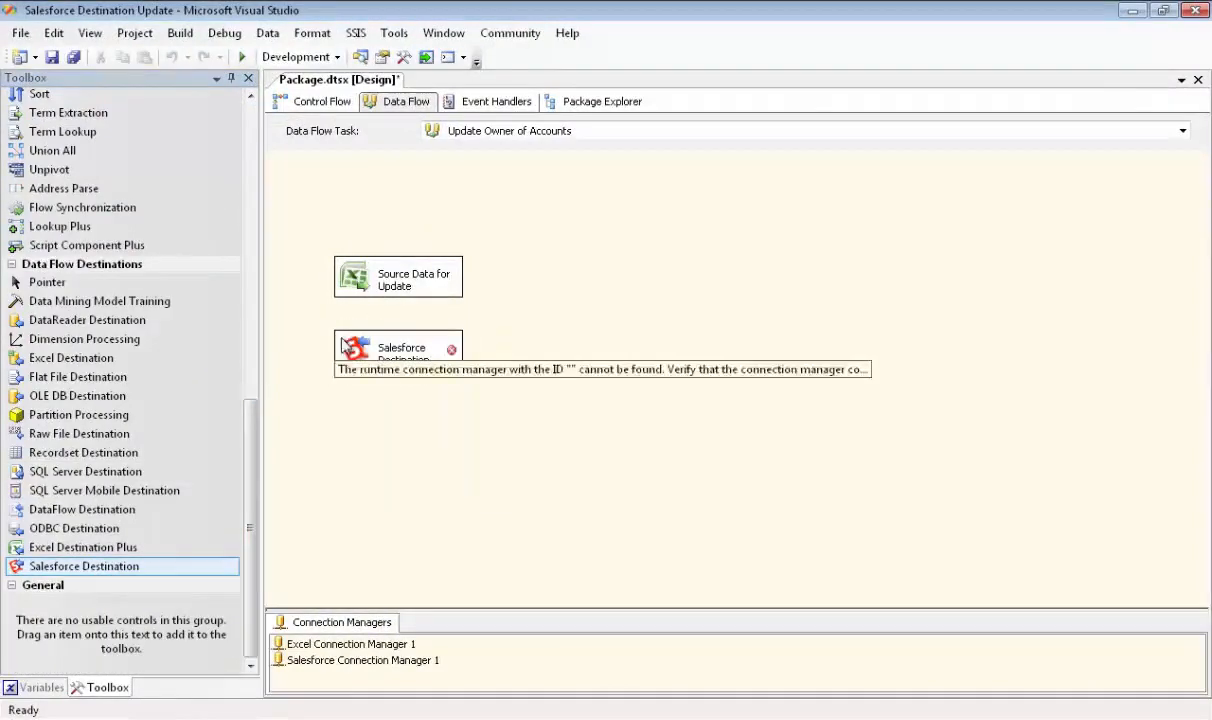
{"action": "left_click", "coordinate": [408, 354]}
{"action": "left_click", "coordinate": [408, 354]}
{"action": "type", "text": "Update"}
{"action": "type", "text": " Owners of Accoun"}
{"action": "type", "text": "ts"}
{"action": "key", "text": "Return"}
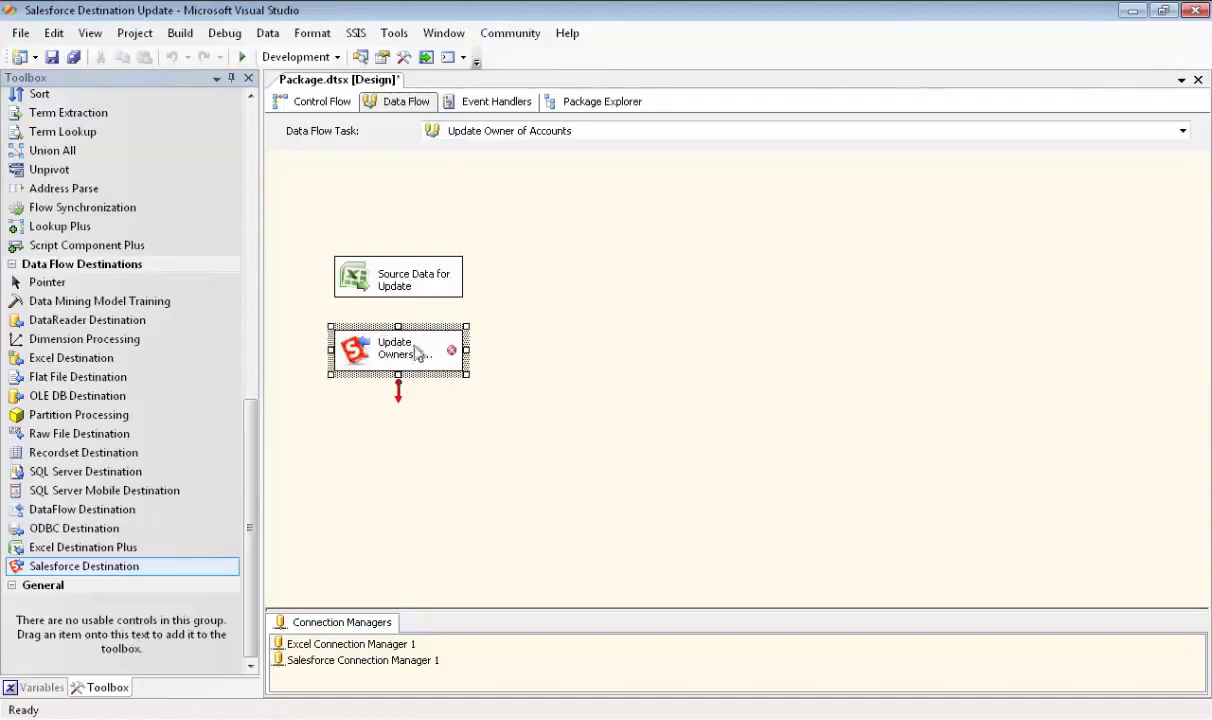
{"action": "left_click_drag", "start_coordinate": [464, 379], "coordinate": [469, 388]}
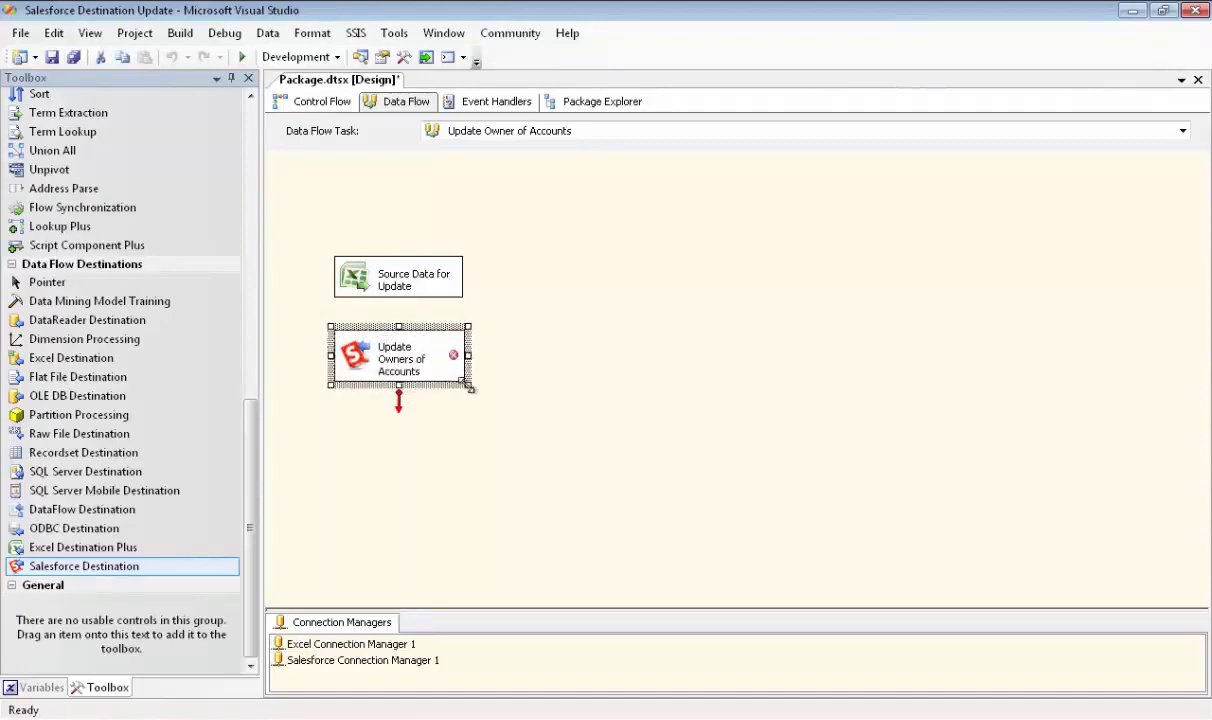
Link the success output of Source Data for Update to Update Owners of Accounts and assign Salesforce Connection Manager 1 to its SFORCE connection
{"action": "left_click", "coordinate": [405, 279]}
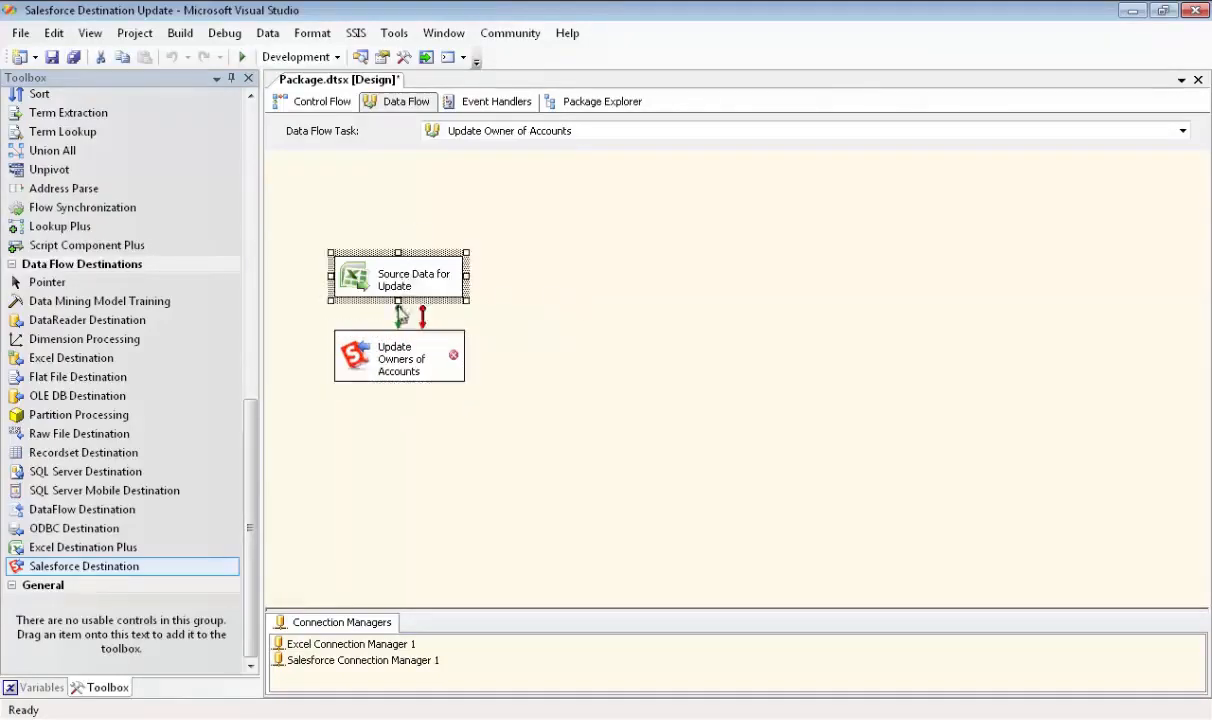
{"action": "left_click_drag", "start_coordinate": [399, 303], "coordinate": [403, 357]}
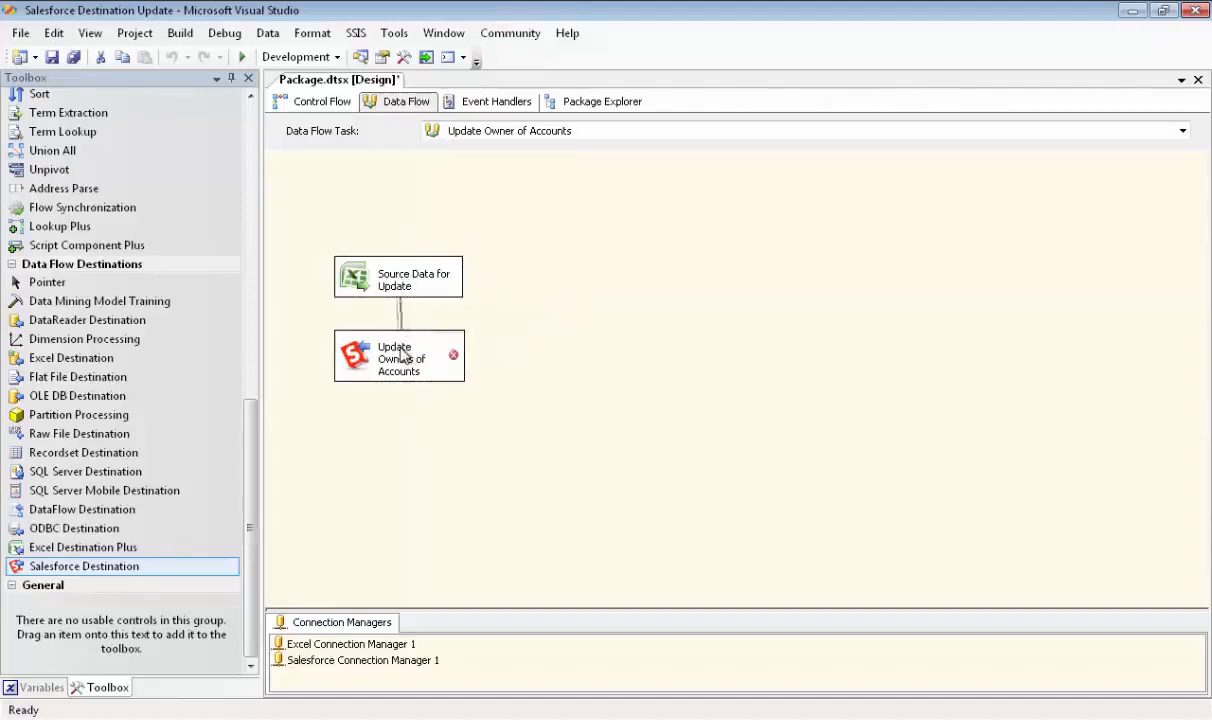
{"action": "double_click", "coordinate": [402, 355]}
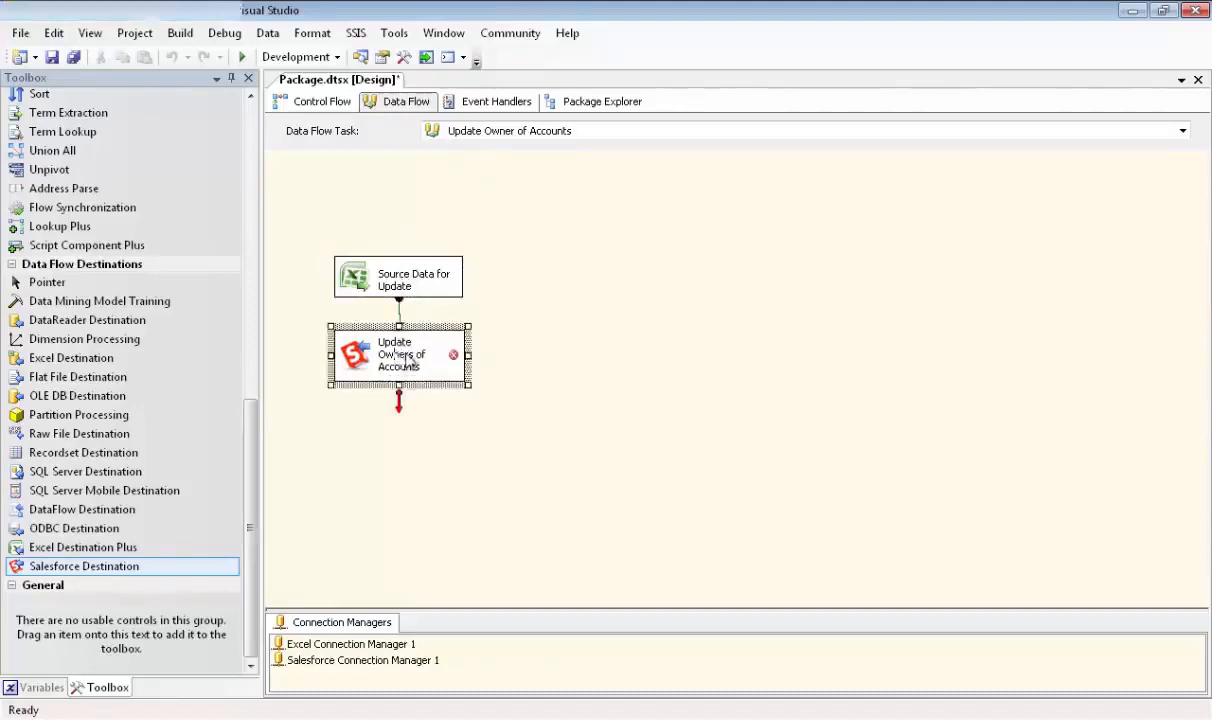
{"action": "left_click", "coordinate": [502, 260]}
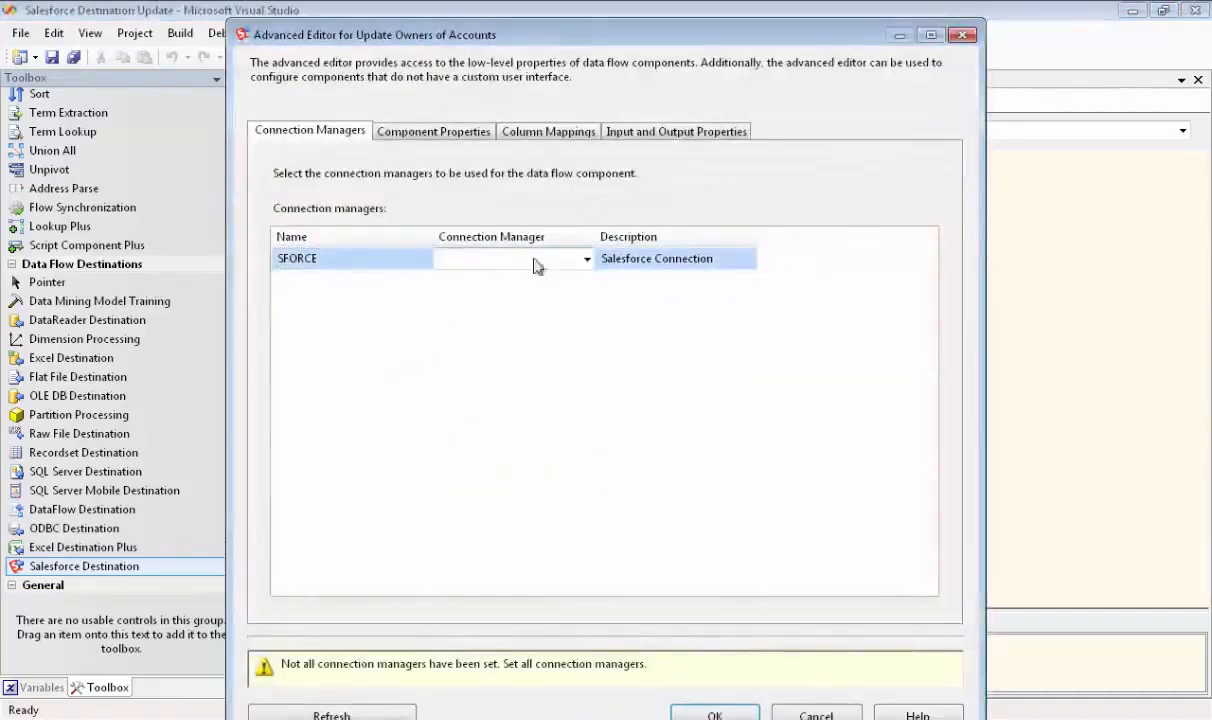
{"action": "left_click", "coordinate": [587, 260]}
{"action": "left_click", "coordinate": [555, 293]}
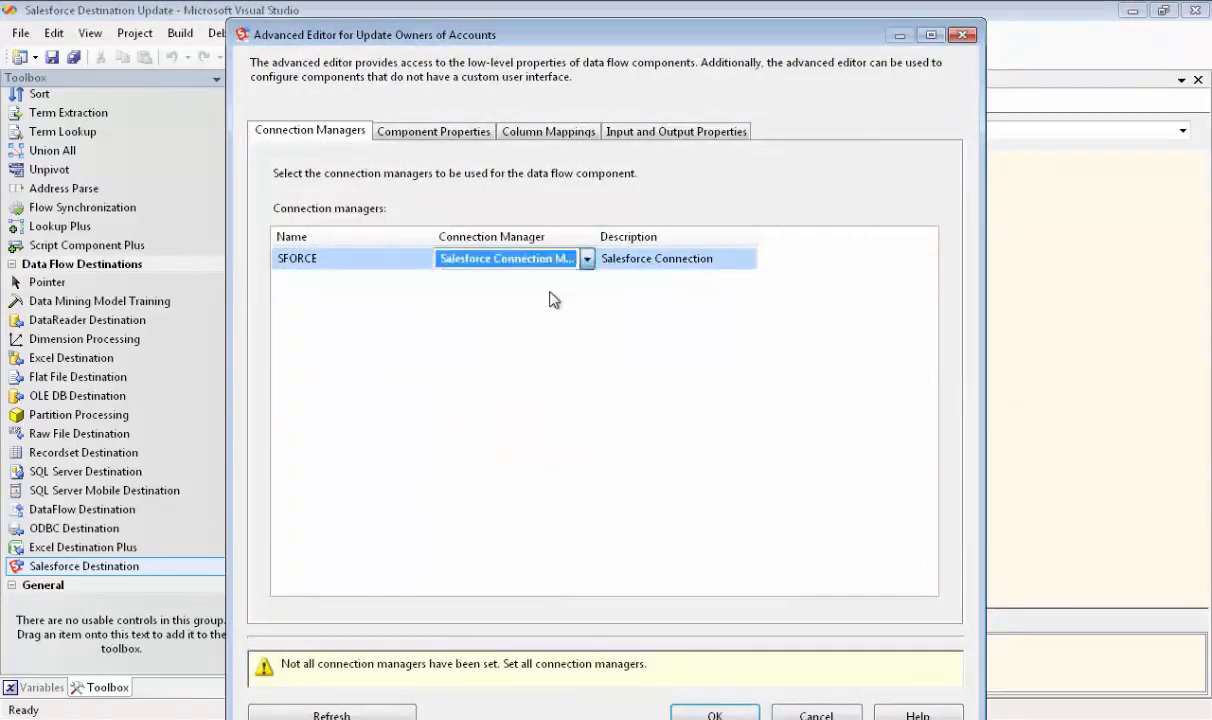
Set the Update Owners of Accounts component's Action to Update and its DestinationObject to Account
{"action": "left_click", "coordinate": [472, 132]}
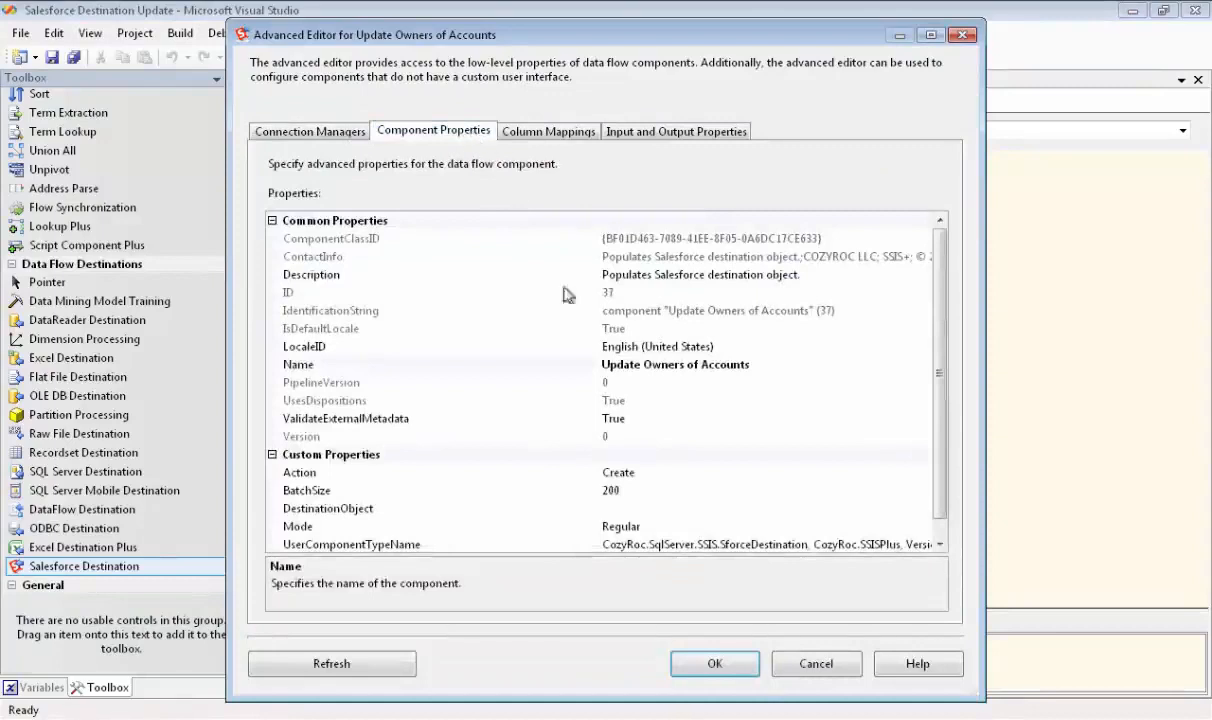
{"action": "left_click", "coordinate": [634, 472]}
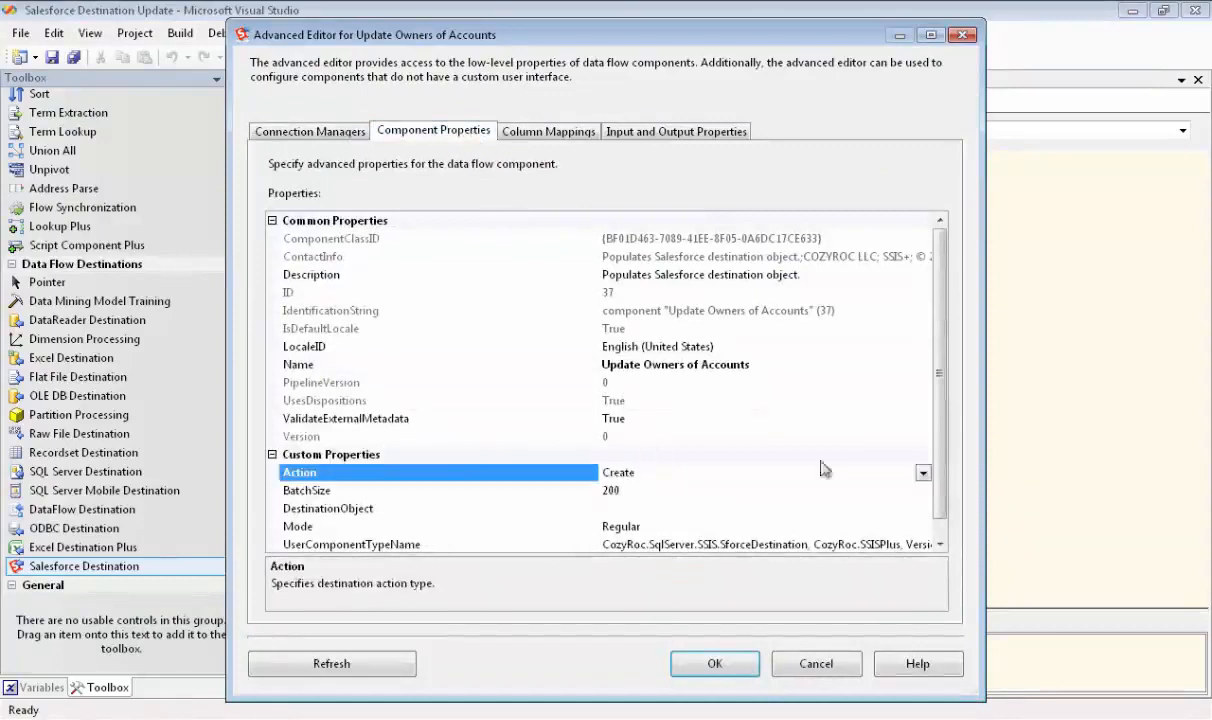
{"action": "left_click", "coordinate": [922, 473]}
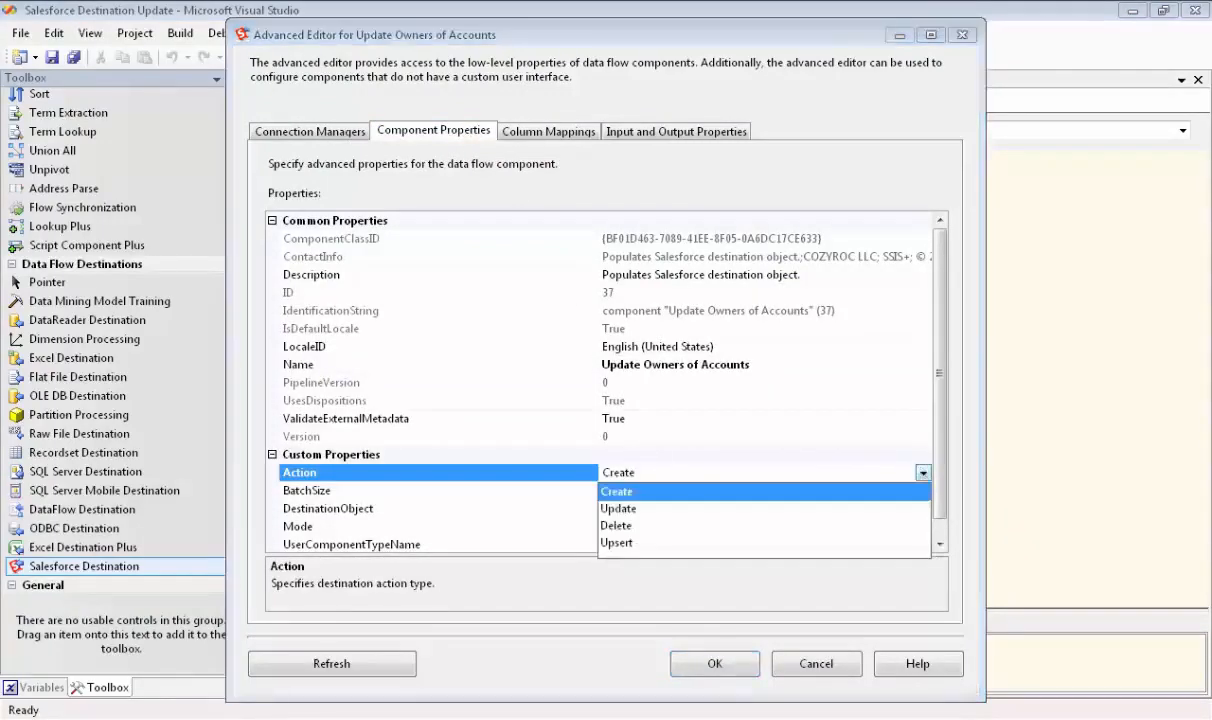
{"action": "left_click", "coordinate": [634, 509]}
{"action": "left_click", "coordinate": [634, 509]}
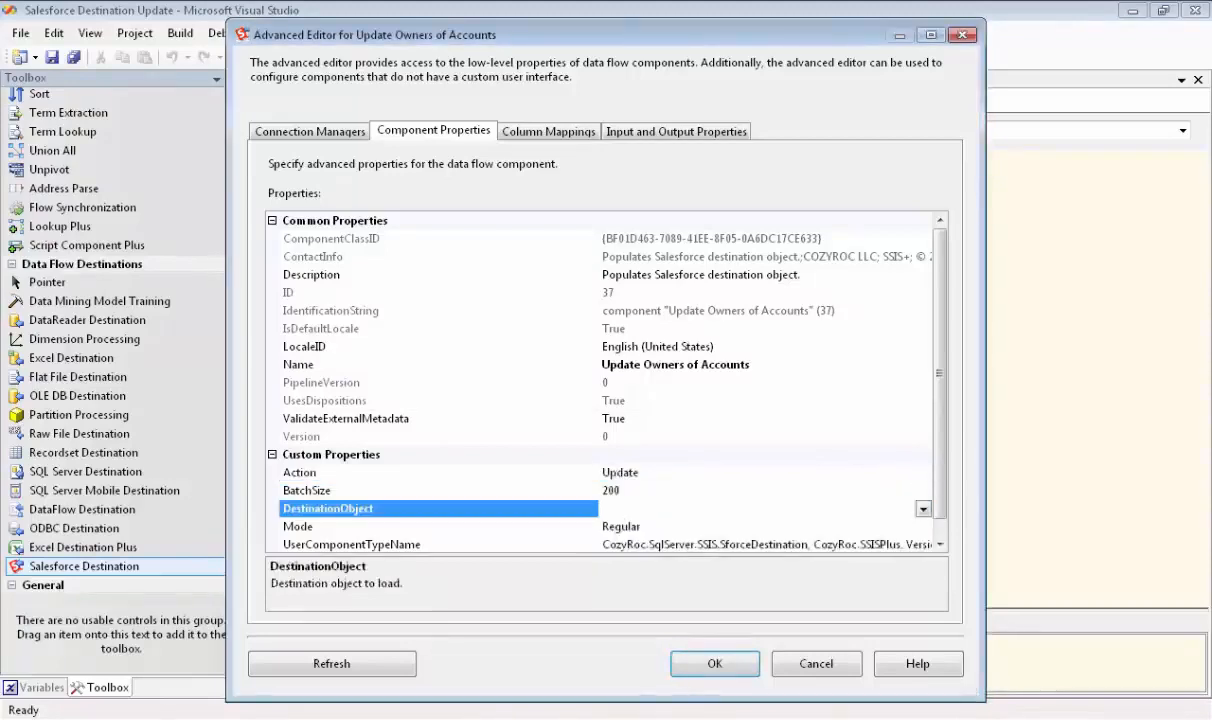
{"action": "left_click", "coordinate": [922, 509]}
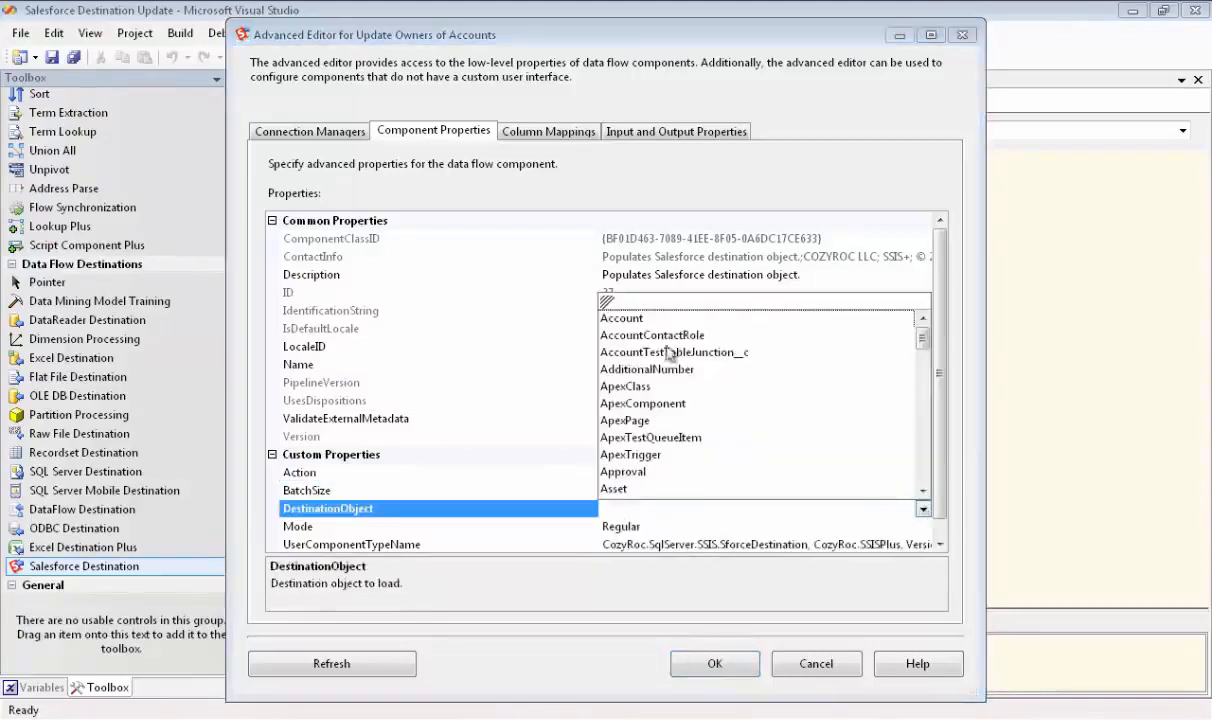
{"action": "left_click", "coordinate": [615, 318]}
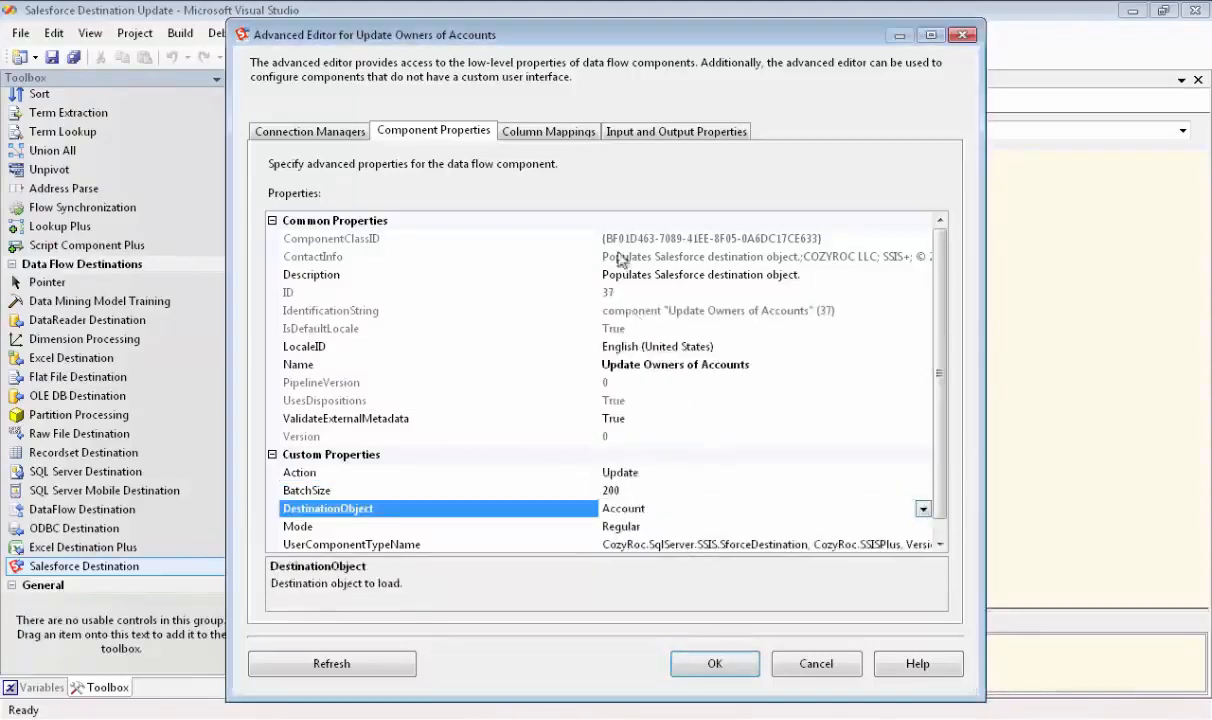
Check how the Name, OwnerID and Id input columns map to the Account destination columns, and accept the component's settings
{"action": "left_click", "coordinate": [584, 138]}
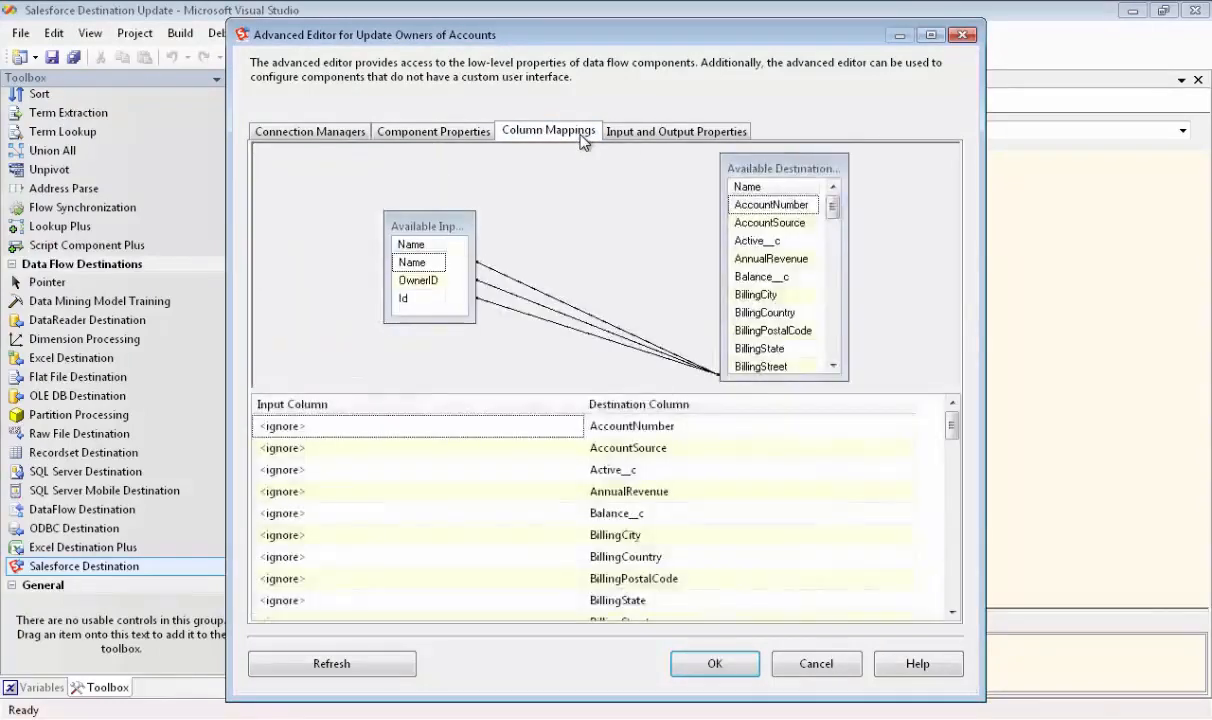
{"action": "left_click_drag", "start_coordinate": [836, 210], "coordinate": [838, 288]}
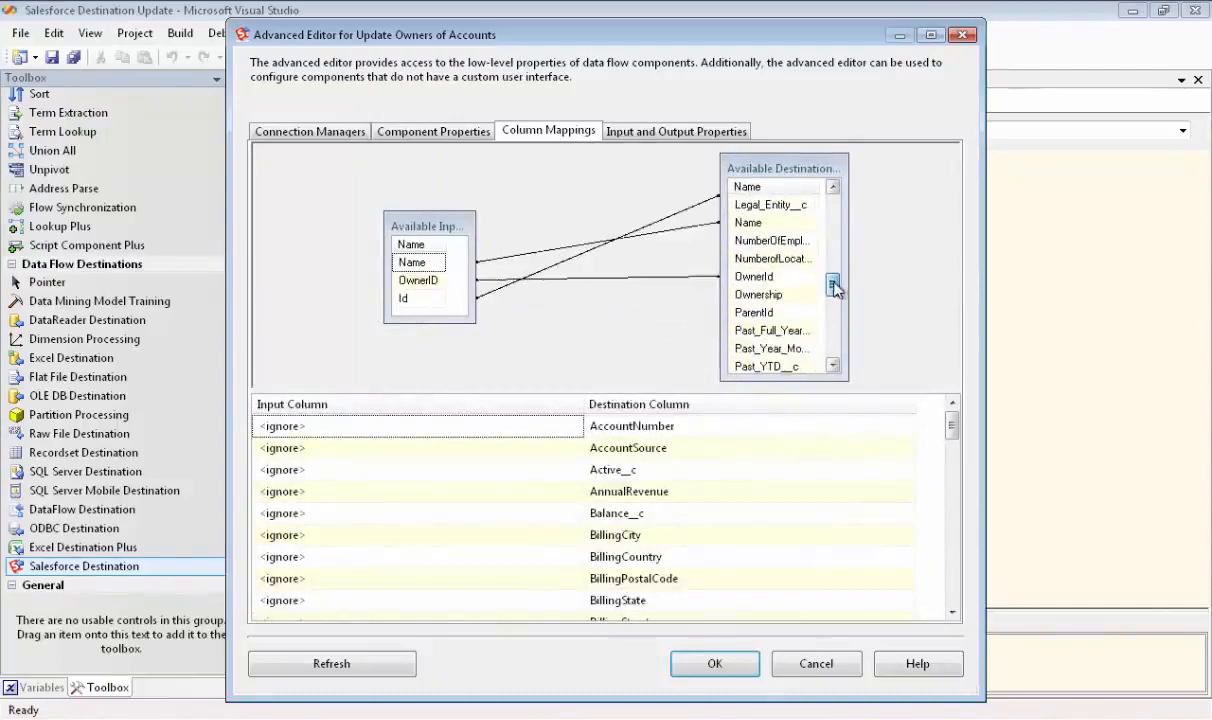
{"action": "left_click", "coordinate": [716, 662]}
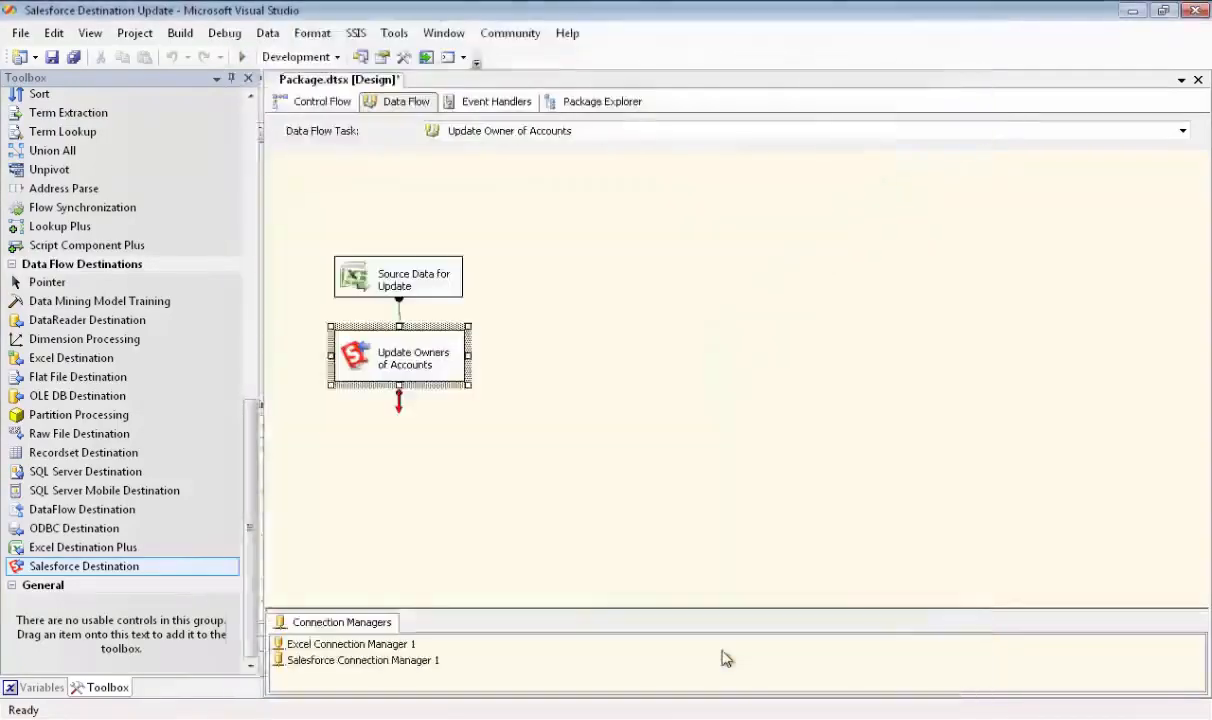
Set the ErrorRowDisposition of the Salesforce Destination Input in Update Owners of Accounts to RD_RedirectRow and accept the change
{"action": "left_click", "coordinate": [455, 439]}
{"action": "left_click", "coordinate": [422, 365]}
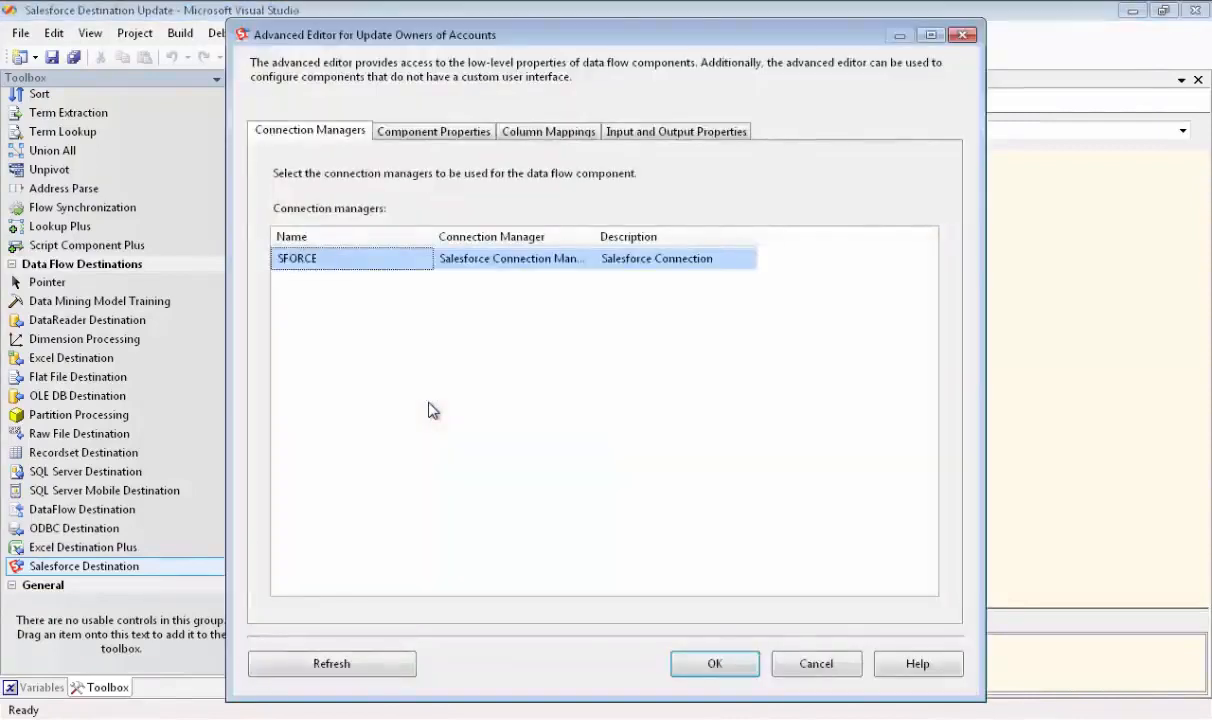
{"action": "left_click", "coordinate": [664, 134]}
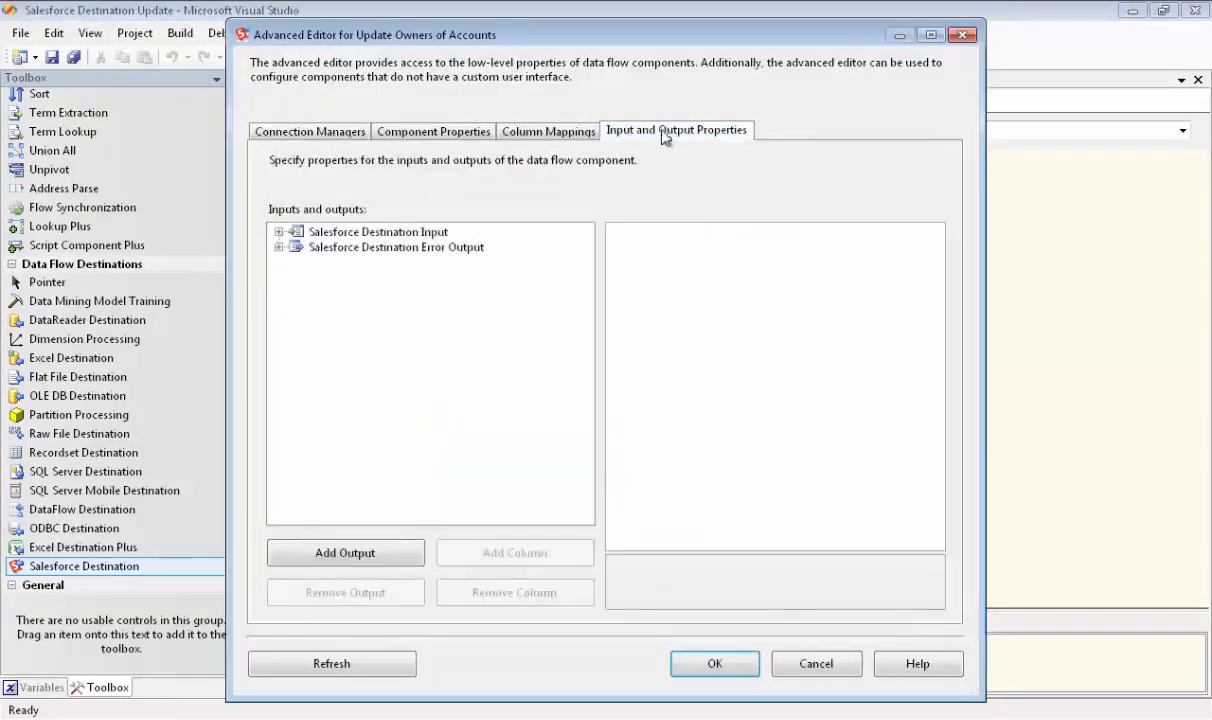
{"action": "left_click", "coordinate": [425, 235]}
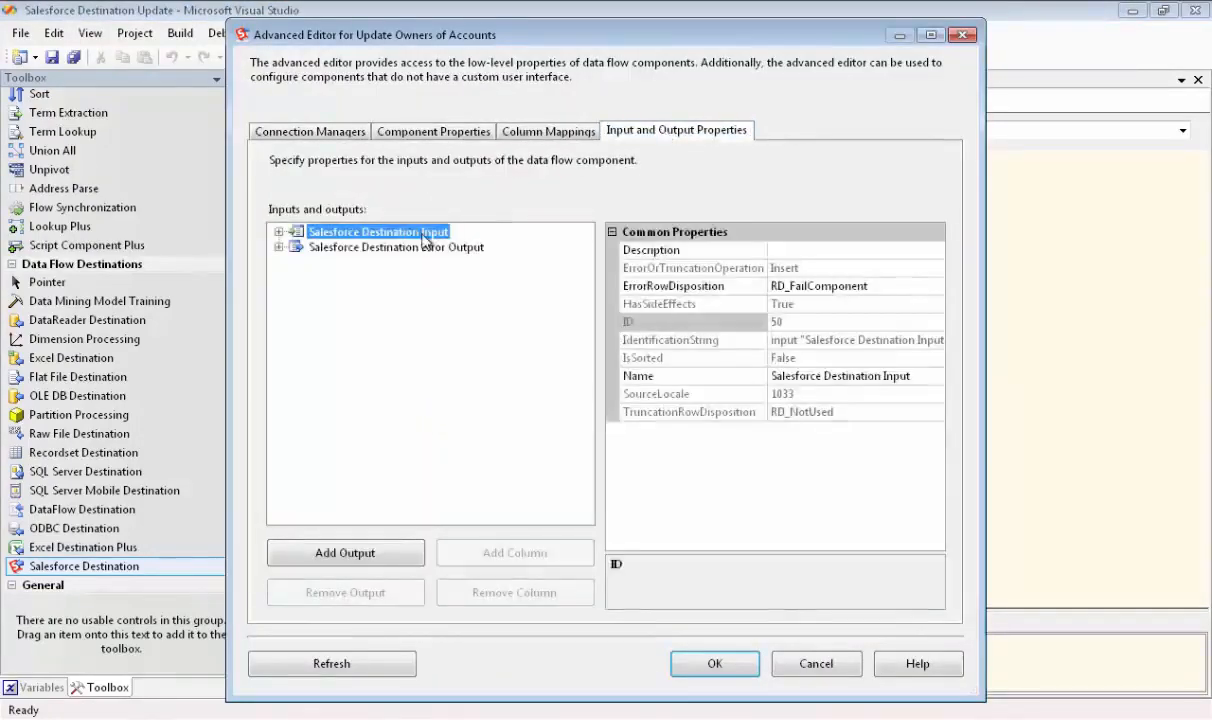
{"action": "left_click", "coordinate": [773, 283]}
{"action": "left_click", "coordinate": [937, 287]}
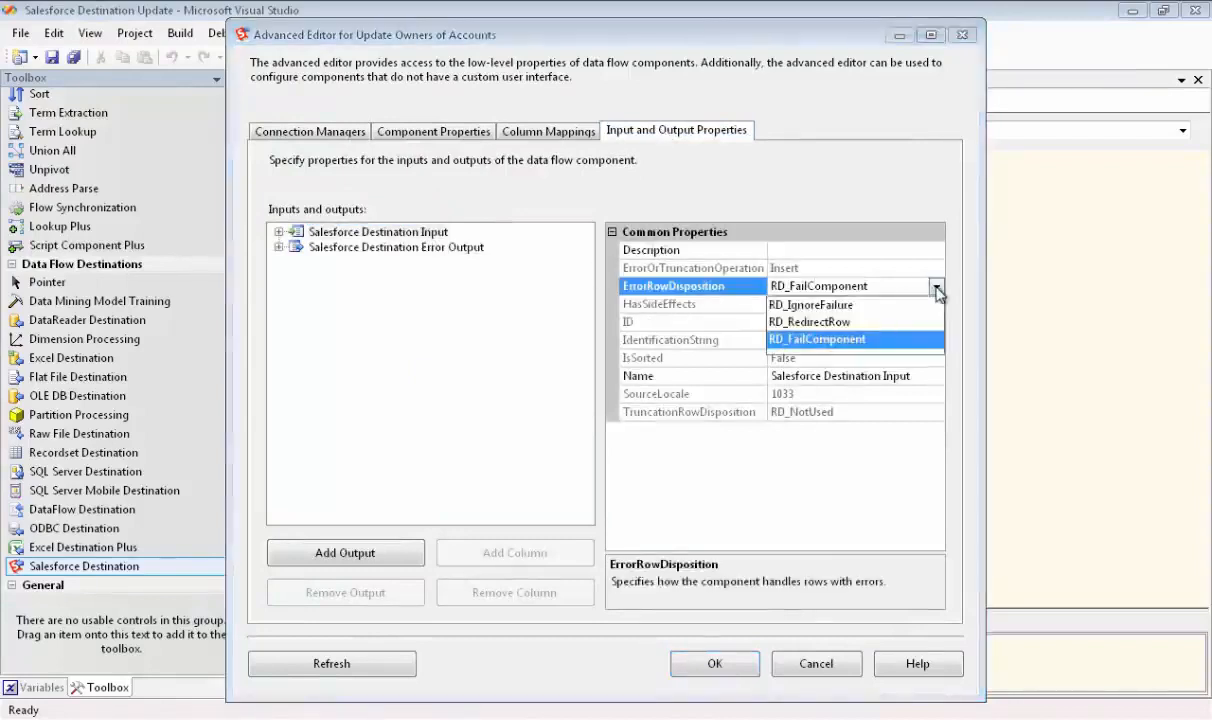
{"action": "left_click", "coordinate": [818, 324]}
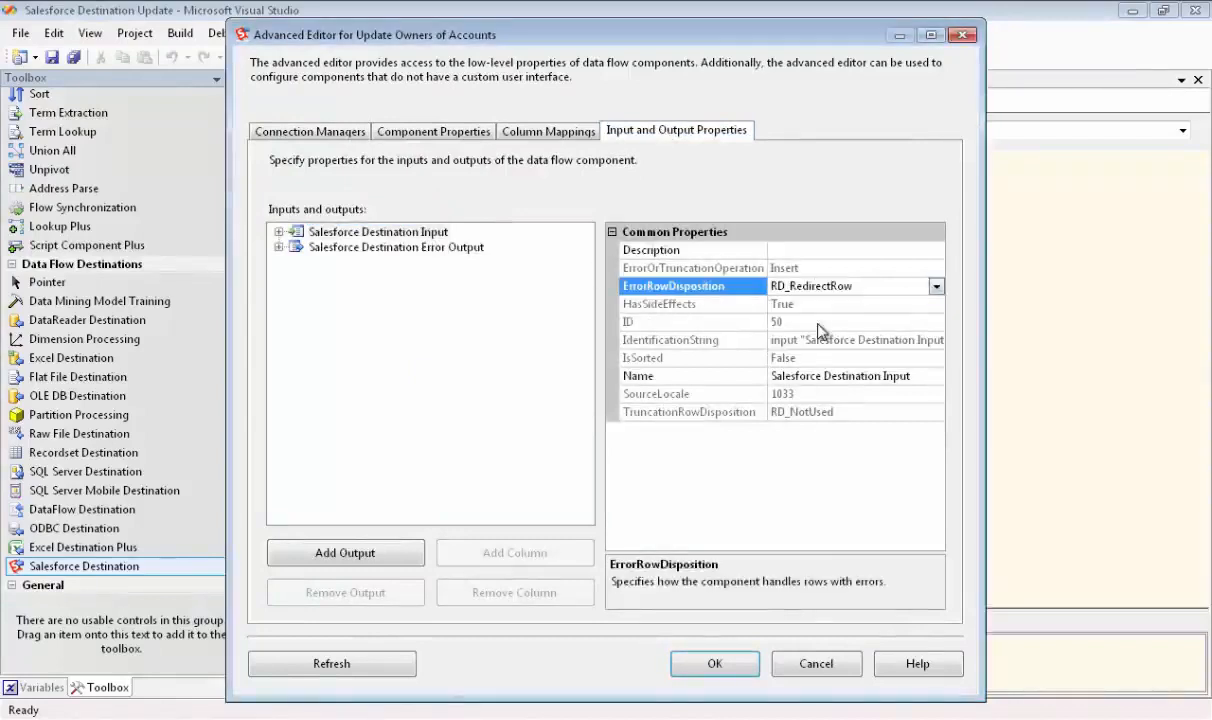
{"action": "left_click", "coordinate": [716, 664]}
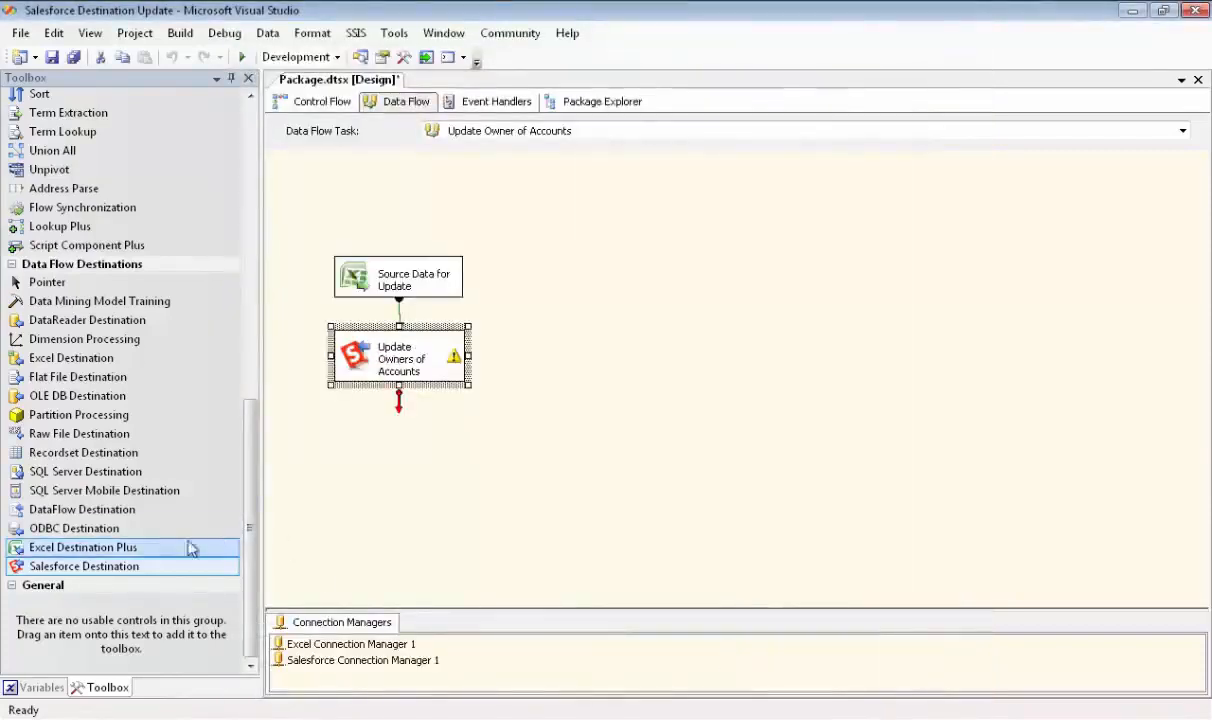
Add an Excel Destination Plus below Update Owners of Accounts and rename it Record Errors
{"action": "left_click_drag", "start_coordinate": [119, 547], "coordinate": [334, 430]}
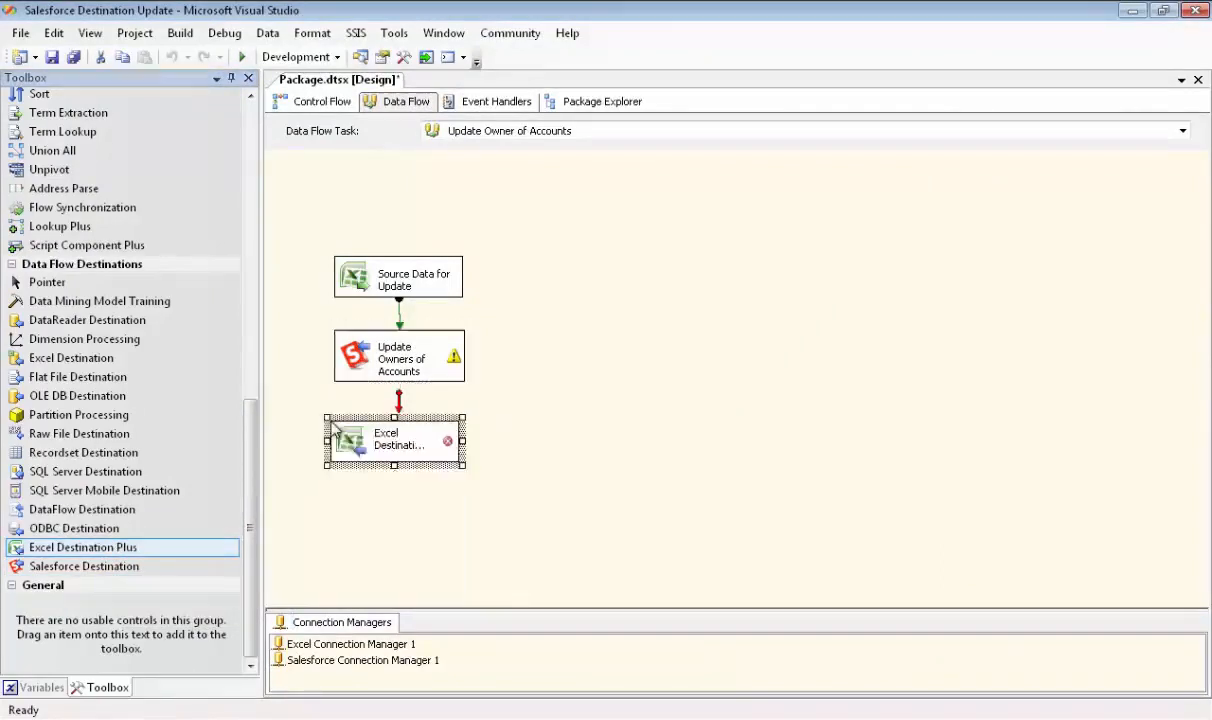
{"action": "left_click", "coordinate": [388, 439]}
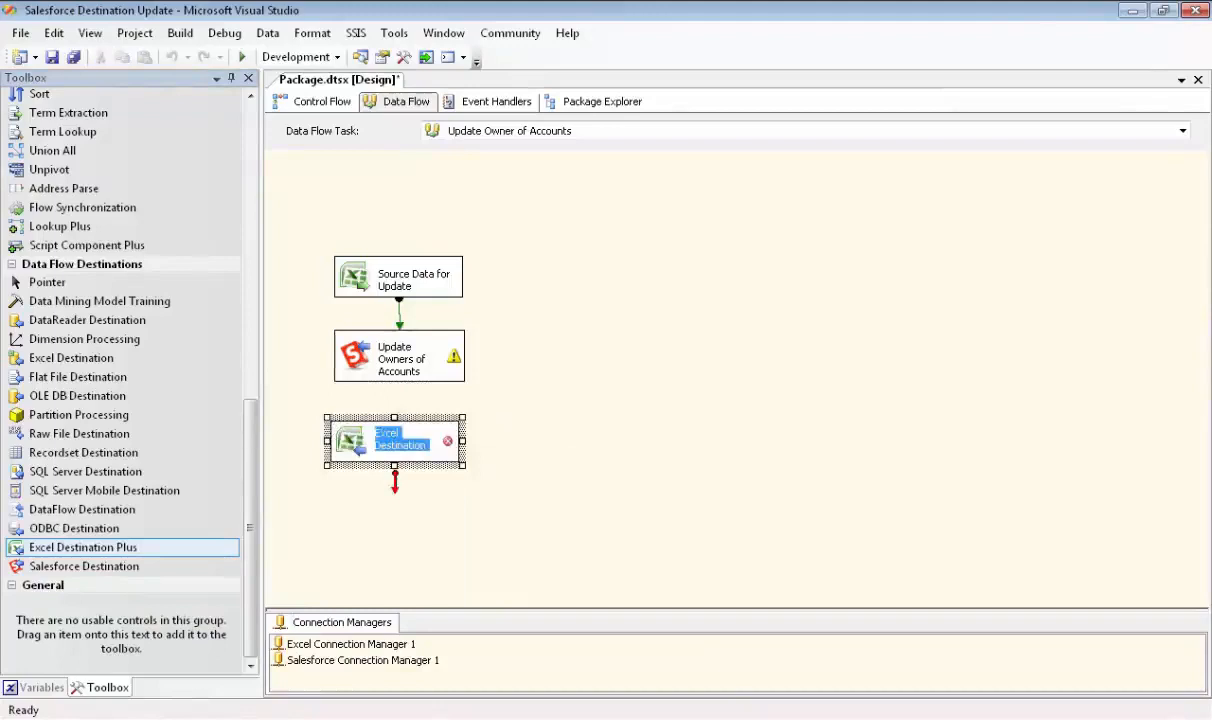
{"action": "type", "text": "Record Errors"}
{"action": "key", "text": "Return"}
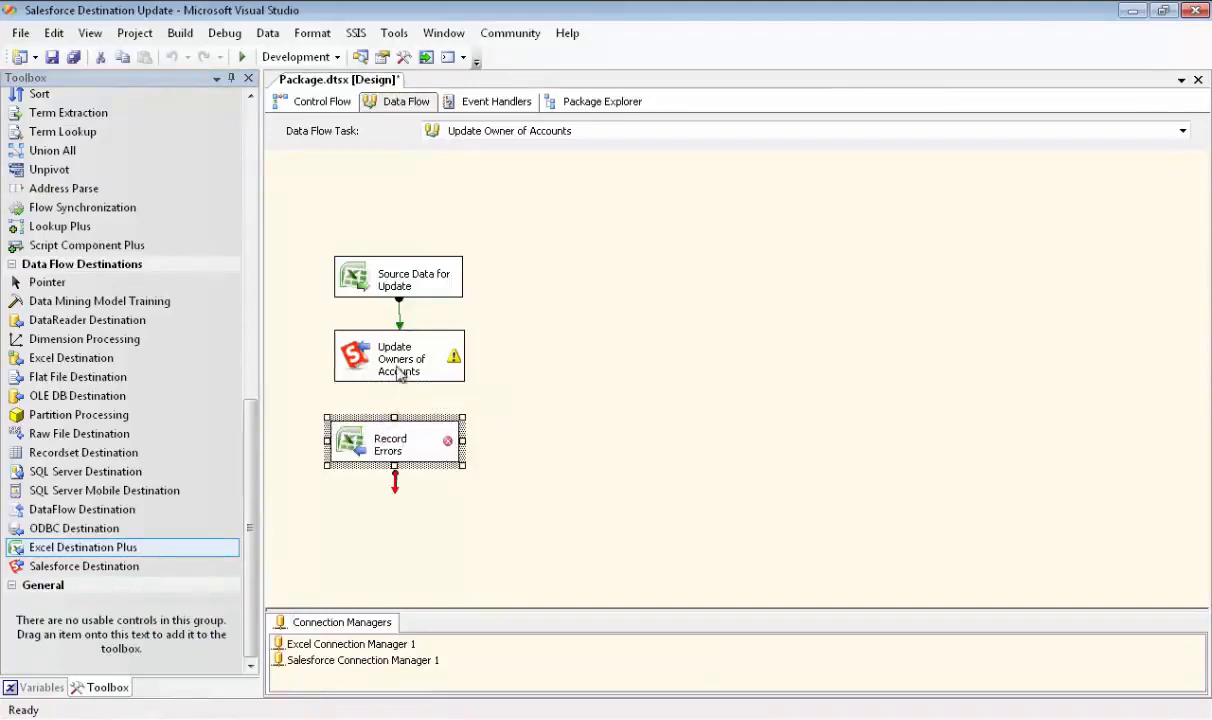
Link the error output of Update Owners of Accounts to Record Errors, accepting Redirect row as the error handling
{"action": "left_click", "coordinate": [399, 373]}
{"action": "left_click_drag", "start_coordinate": [397, 395], "coordinate": [400, 445]}
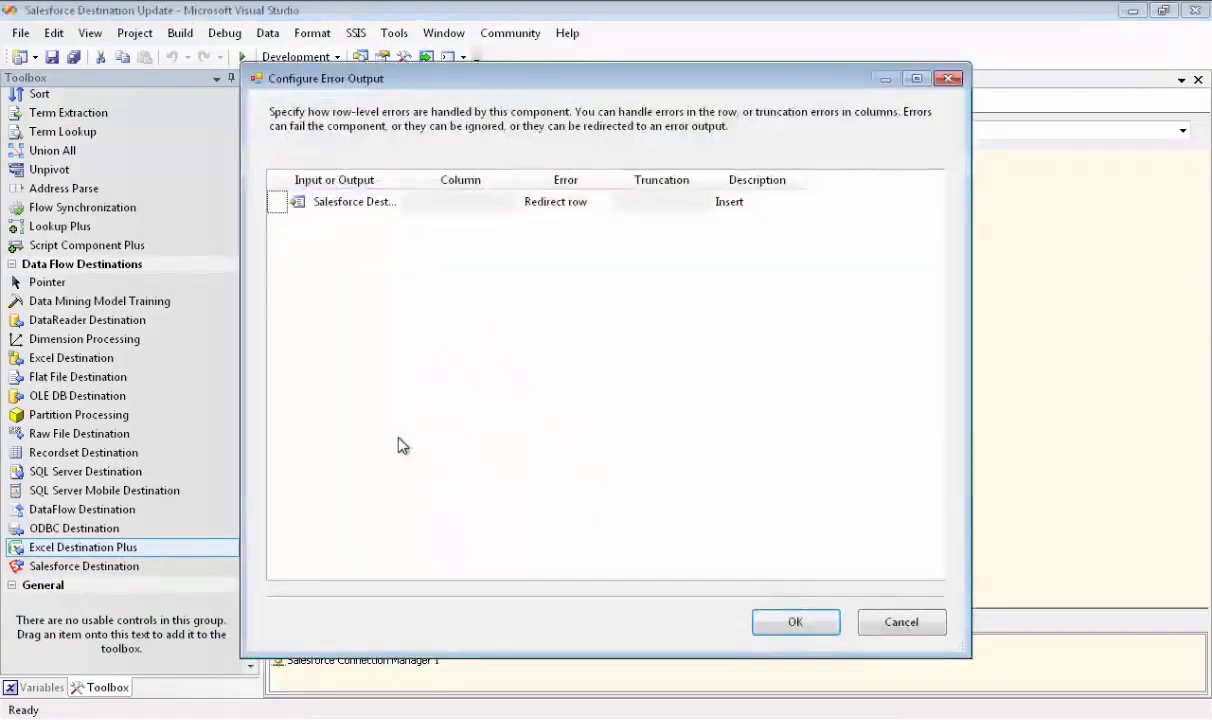
{"action": "left_click", "coordinate": [788, 621]}
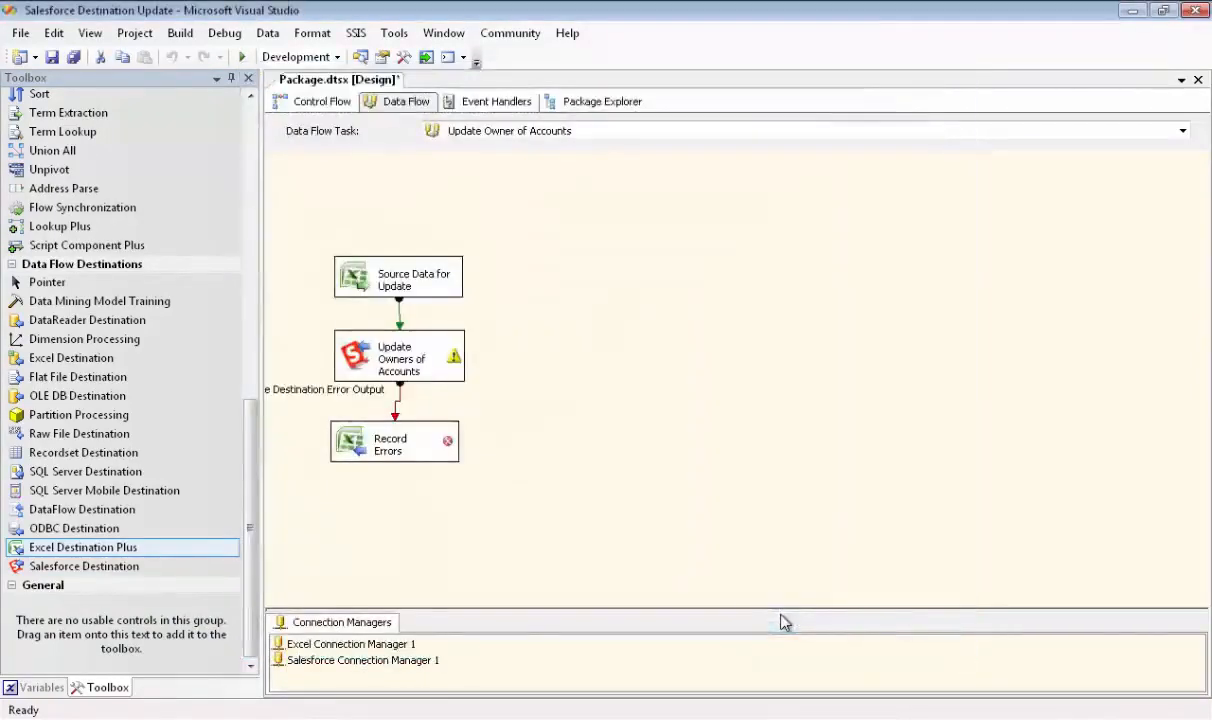
Configure Record Errors to use Excel Connection Manager 1 and write to the Error Output worksheet
{"action": "left_click", "coordinate": [415, 453]}
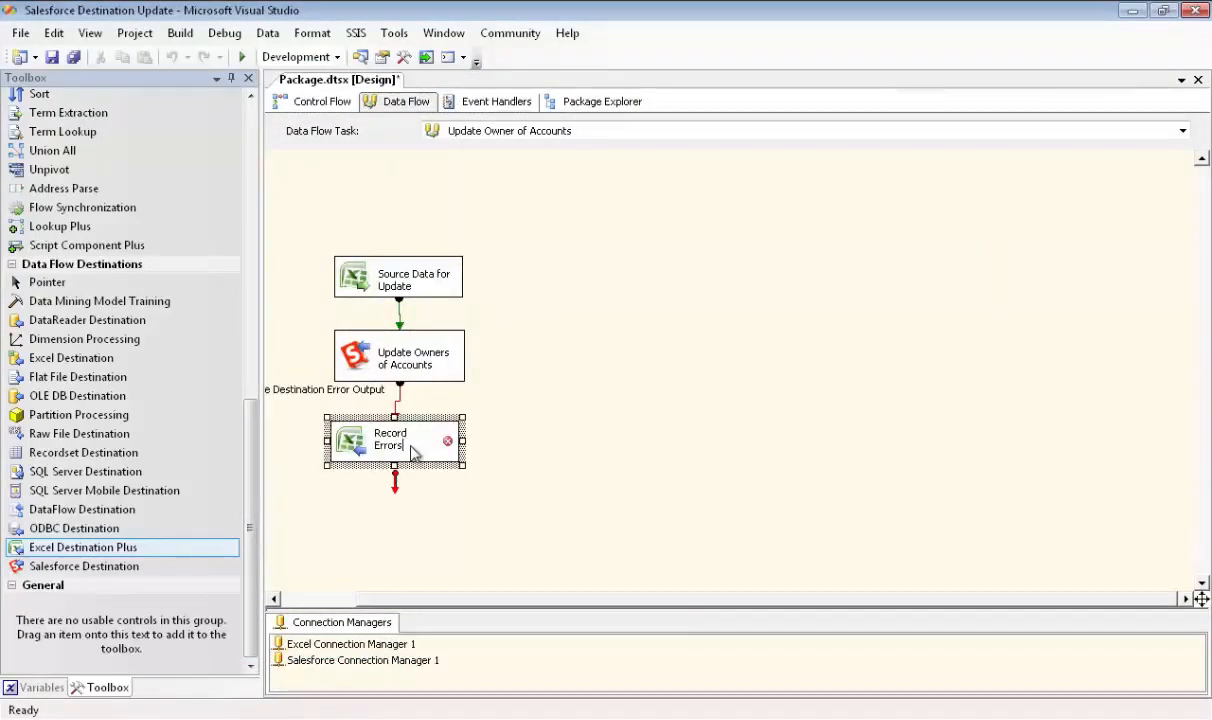
{"action": "double_click", "coordinate": [415, 453]}
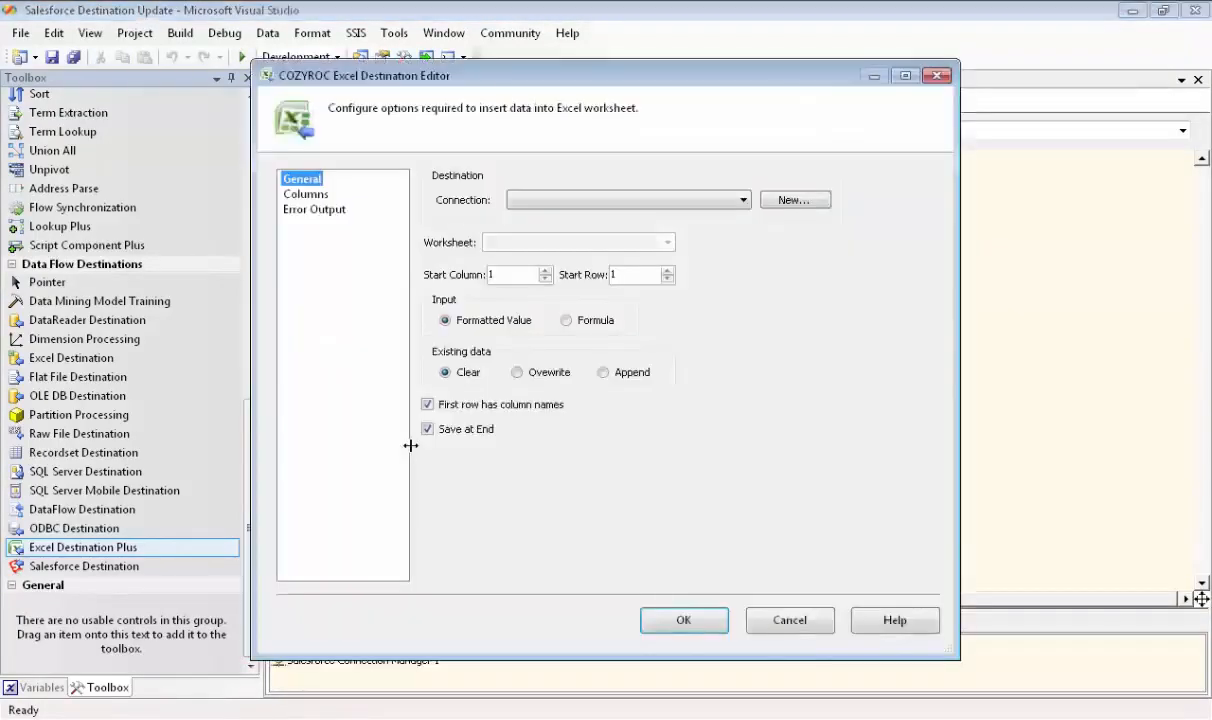
{"action": "left_click", "coordinate": [743, 200]}
{"action": "left_click", "coordinate": [638, 217]}
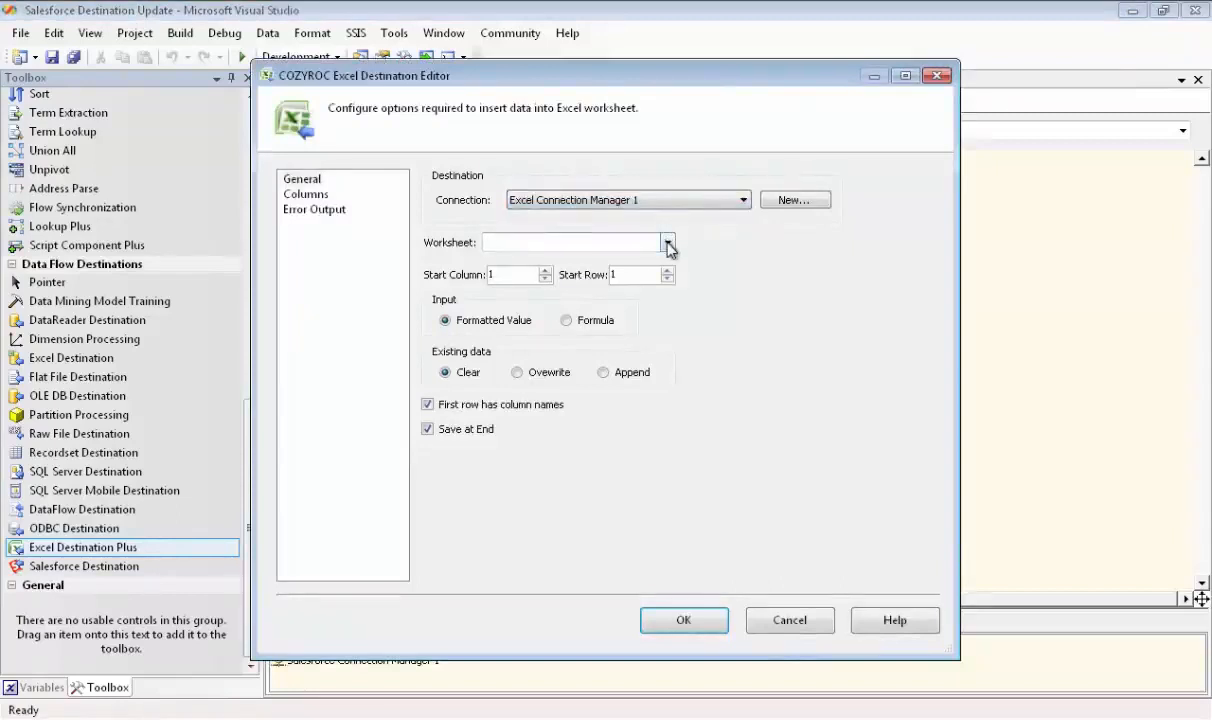
{"action": "left_click", "coordinate": [667, 242]}
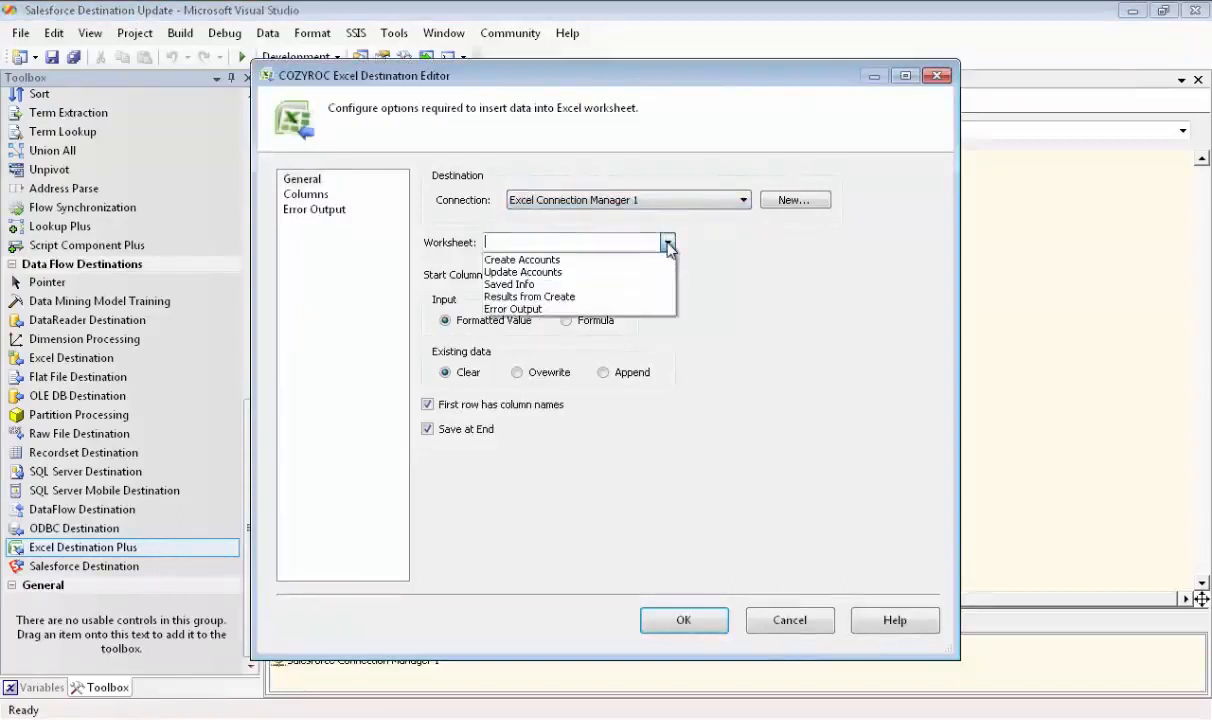
{"action": "left_click", "coordinate": [533, 309]}
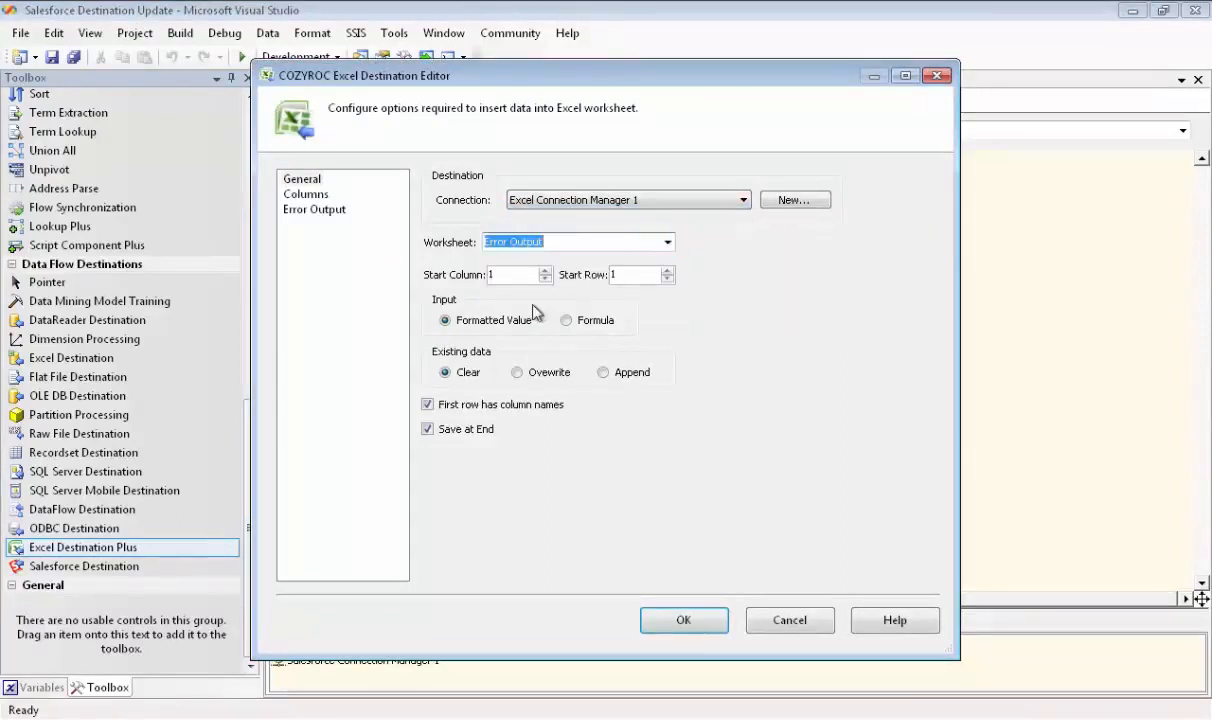
Review the input columns of Record Errors, exclude the duplicate Update Owners of Accounts.Id column, and accept the destination settings
{"action": "left_click", "coordinate": [320, 195]}
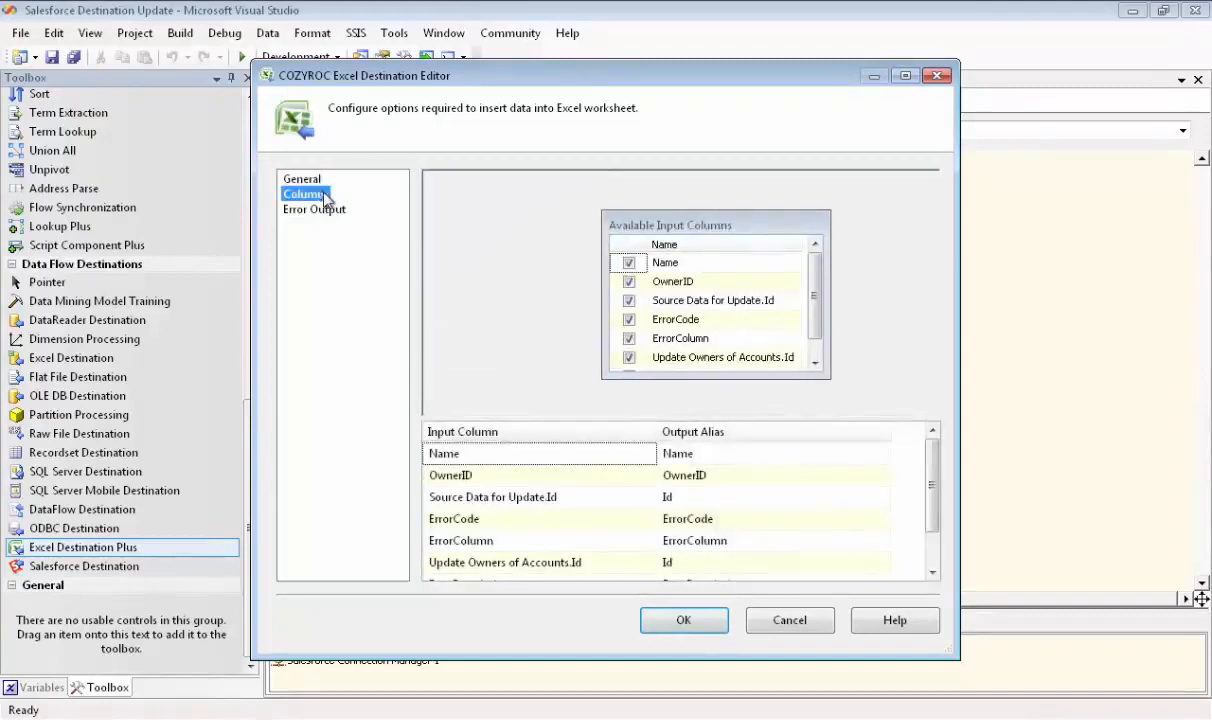
{"action": "left_click_drag", "start_coordinate": [829, 378], "coordinate": [830, 407]}
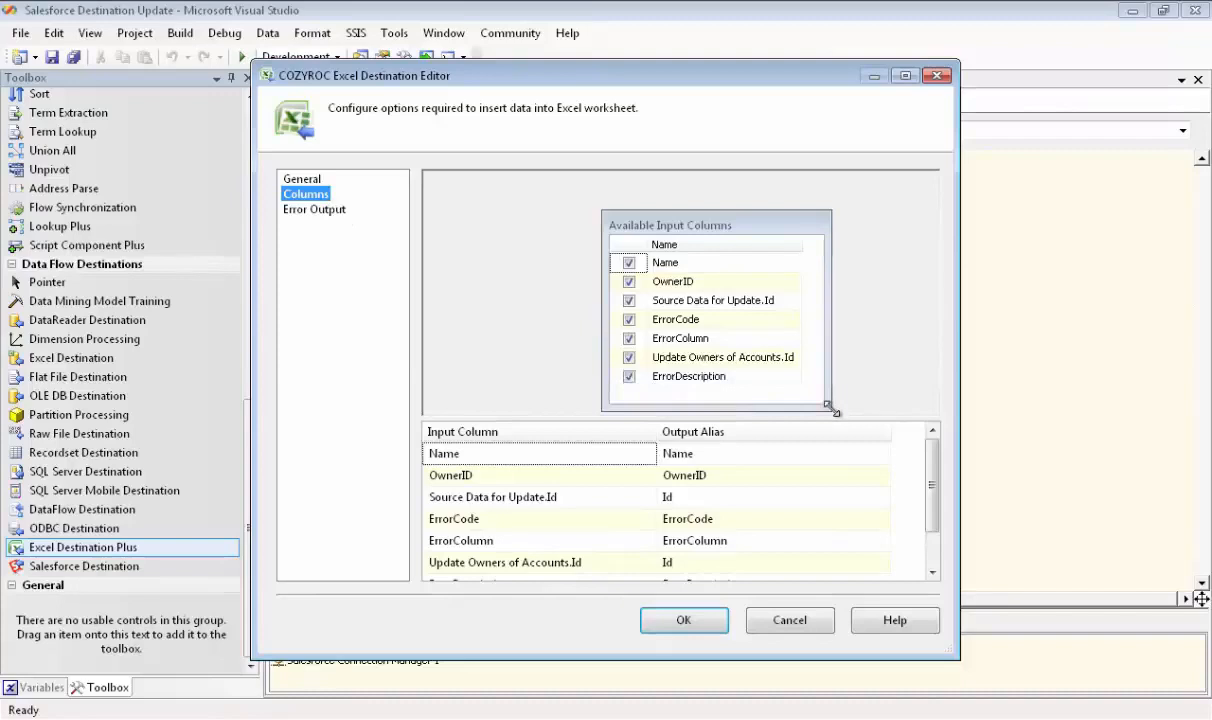
{"action": "left_click", "coordinate": [712, 622]}
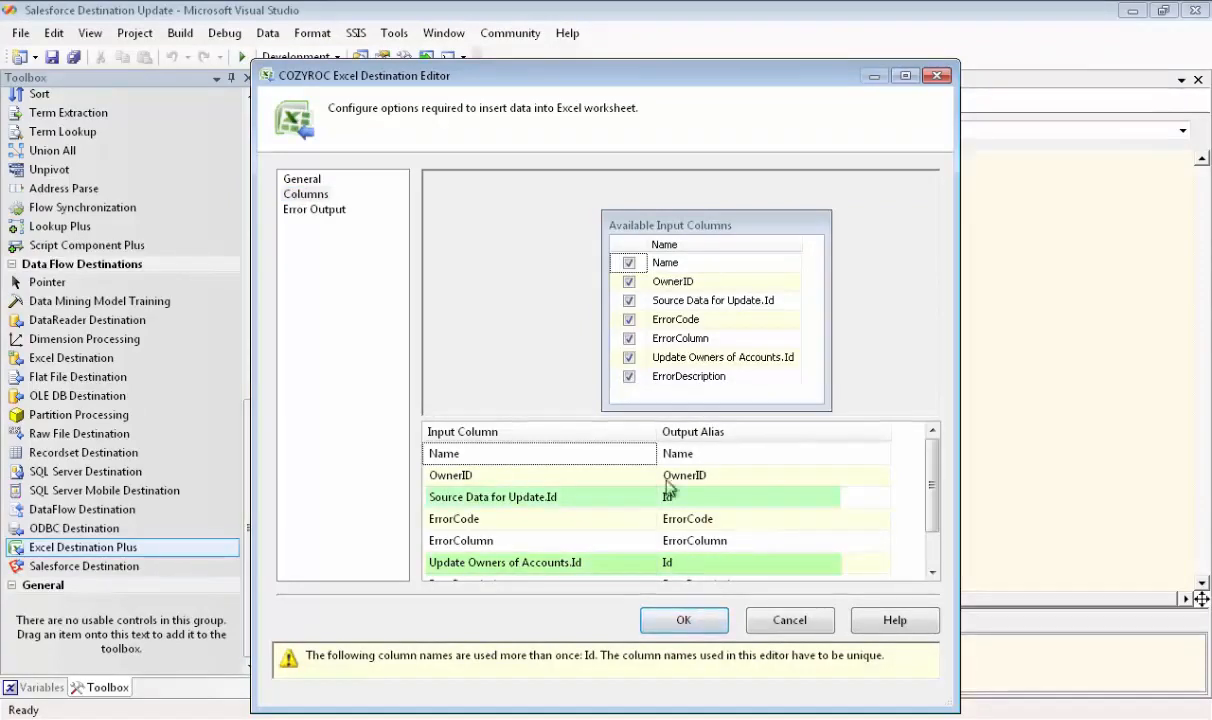
{"action": "left_click", "coordinate": [630, 358]}
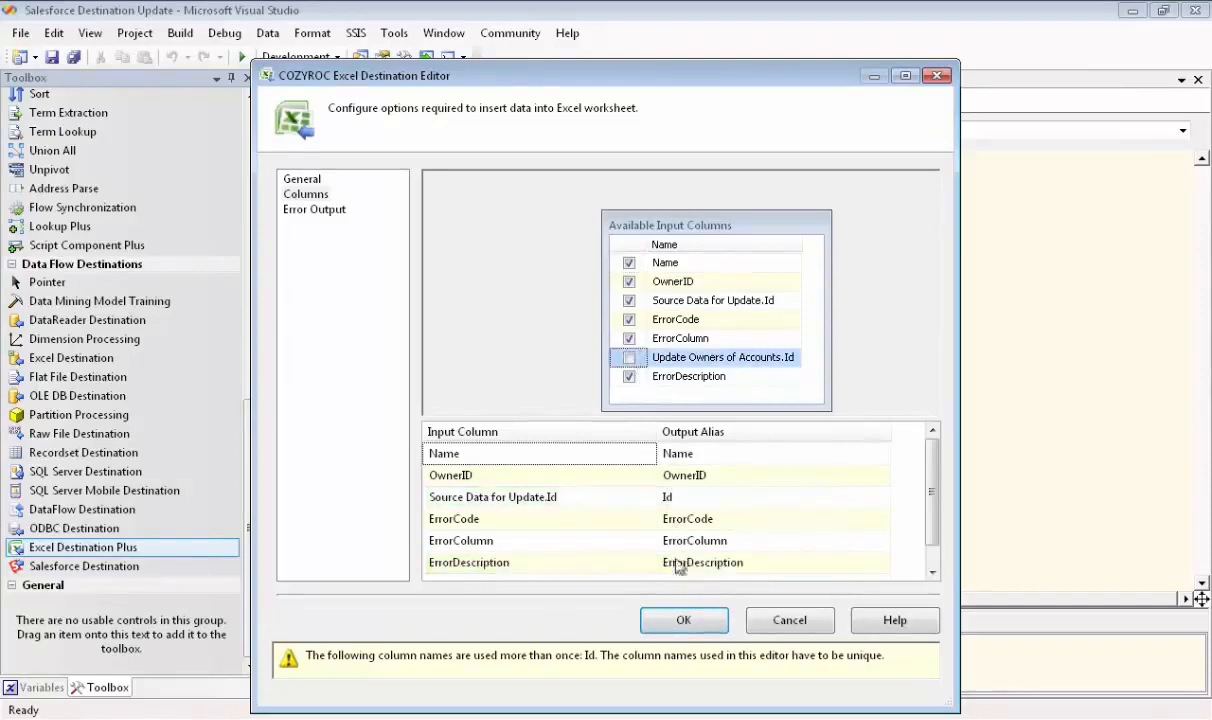
{"action": "left_click", "coordinate": [684, 621]}
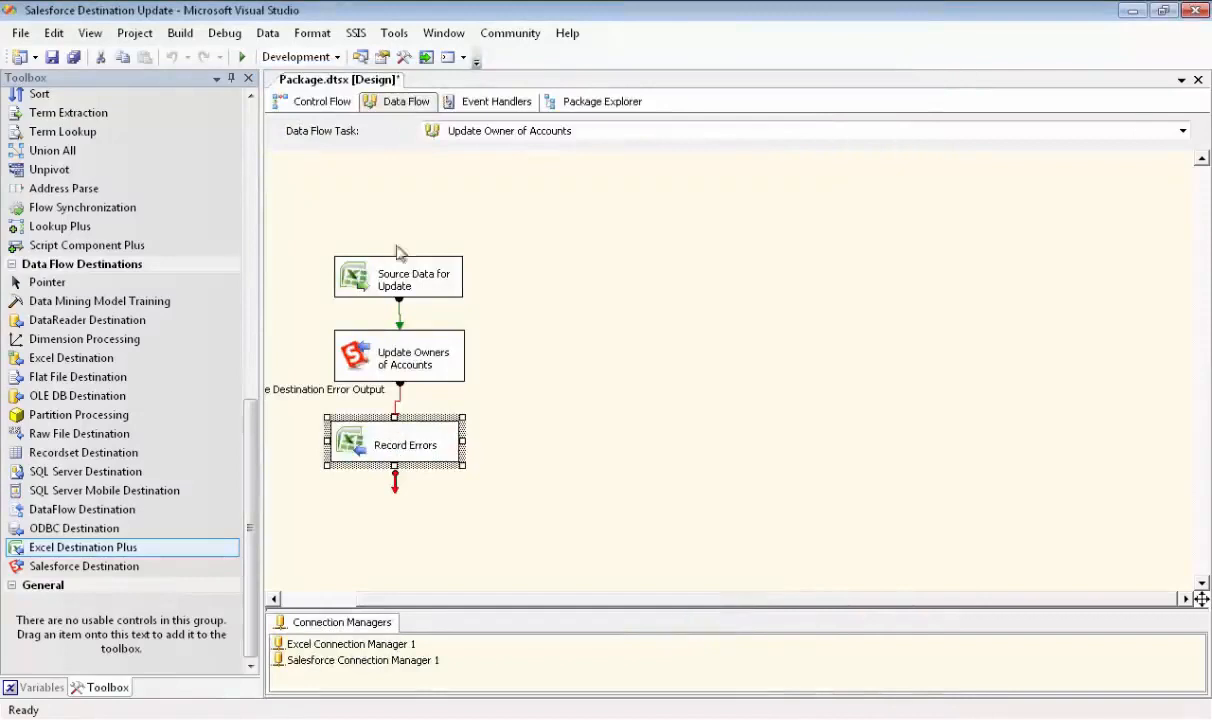
Run the account owner update package, stop debugging, and examine the rows written by each component in the execution results
{"action": "left_click", "coordinate": [244, 59]}
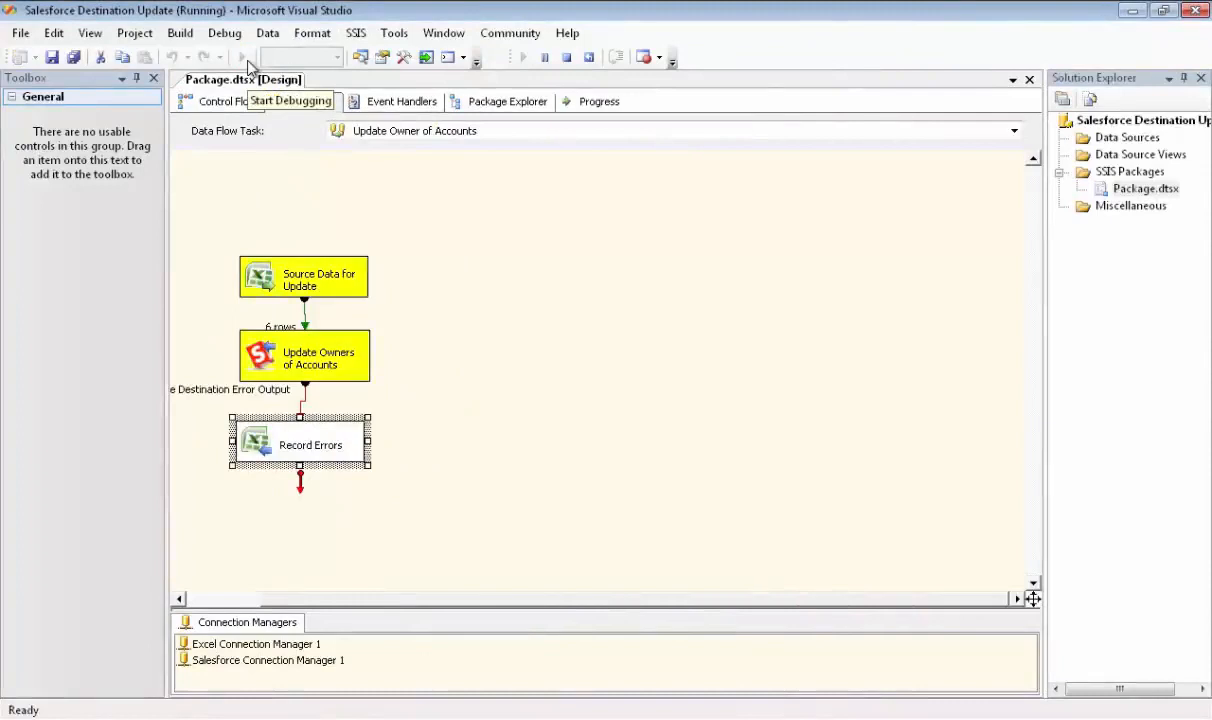
{"action": "left_click", "coordinate": [564, 57]}
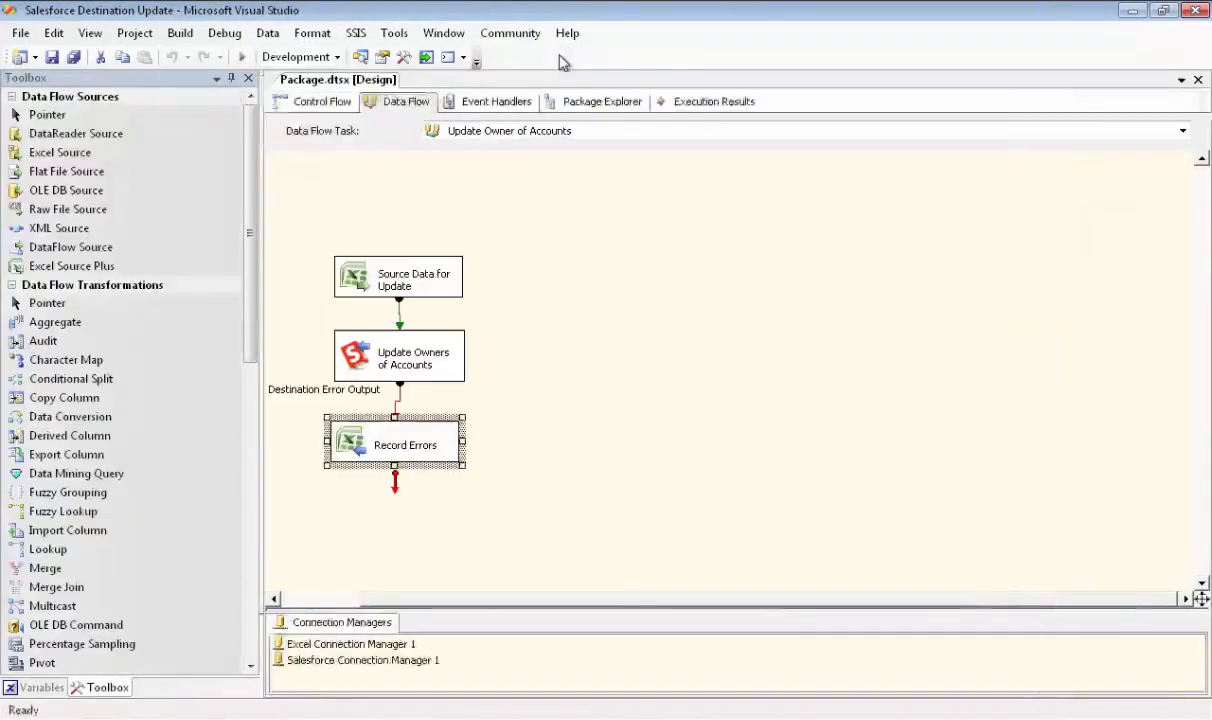
{"action": "left_click", "coordinate": [688, 104]}
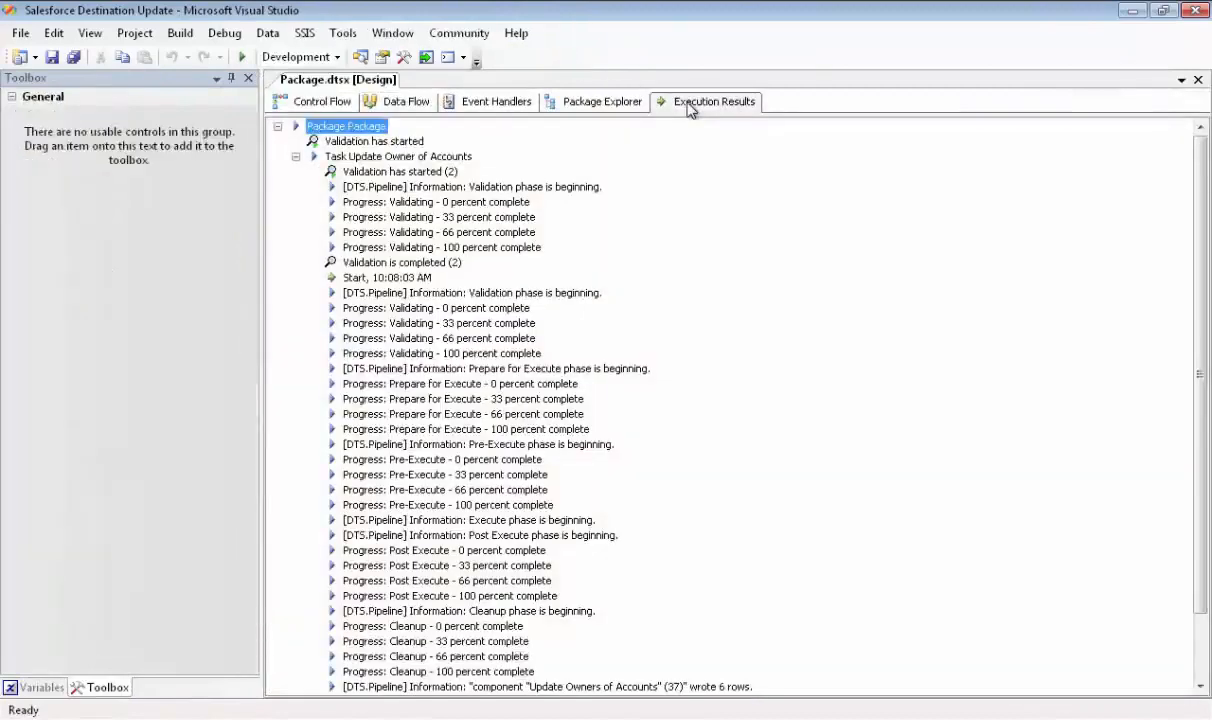
{"action": "scroll", "coordinate": [698, 281], "scroll_direction": "down", "scroll_amount": 2}
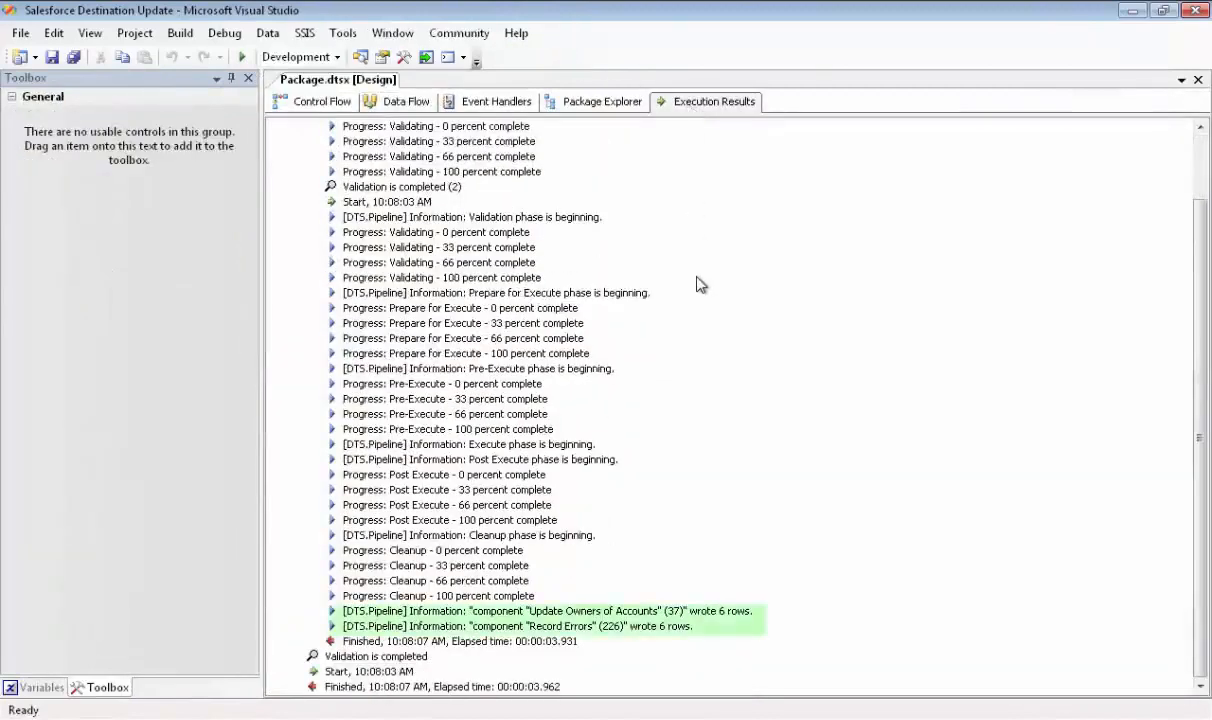